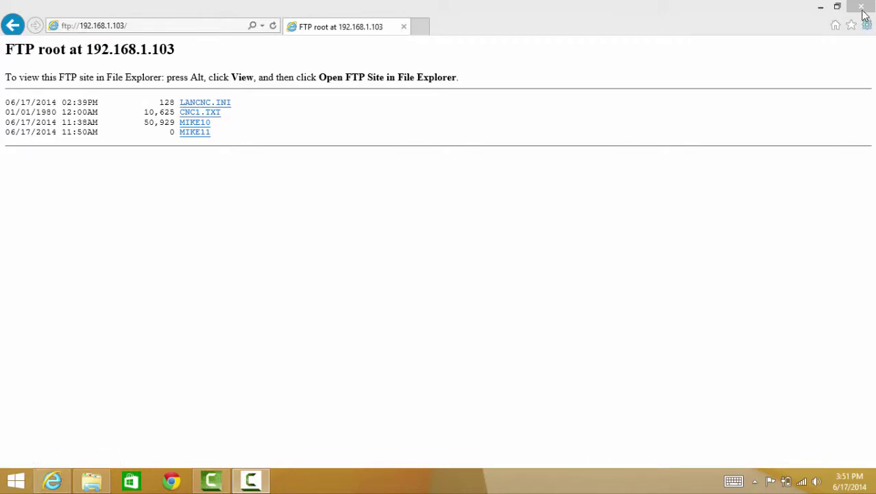
Close the browser, start Internet Explorer again and load the FTP site ftp://192.168.1.103/
{"action": "key", "text": "alt+F4"}
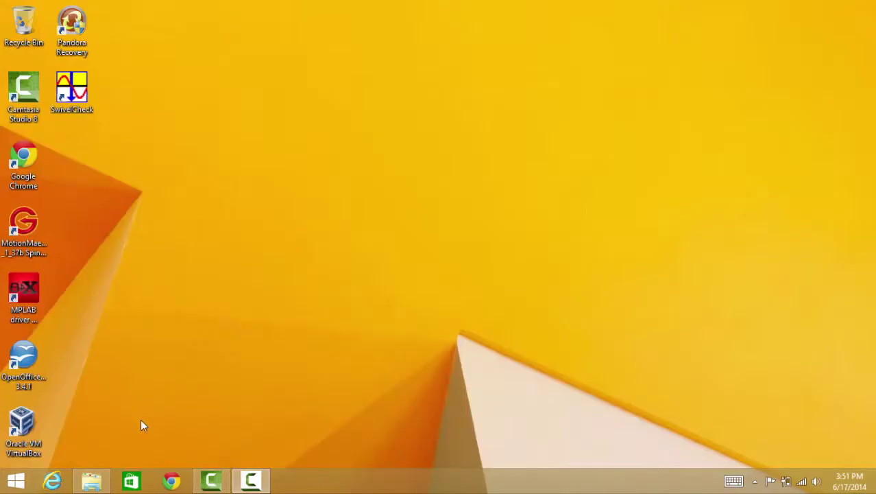
{"action": "left_click", "coordinate": [54, 482]}
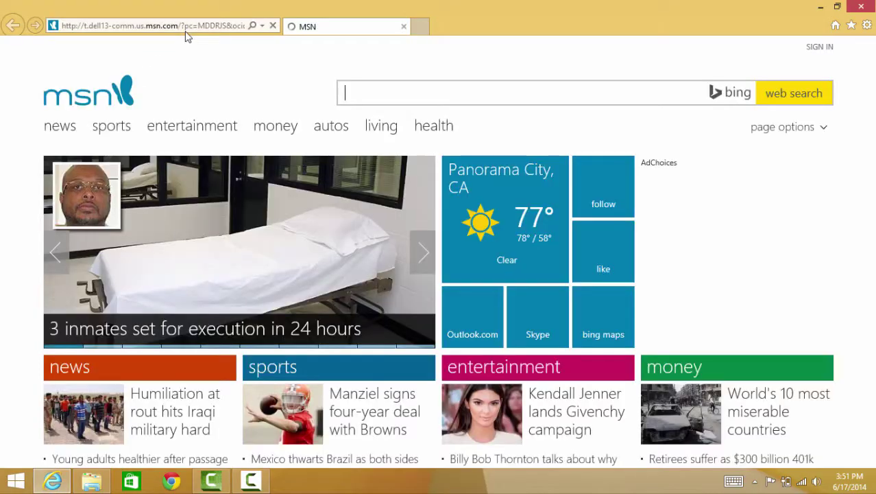
{"action": "left_click", "coordinate": [185, 30]}
{"action": "type", "text": "ftp://"}
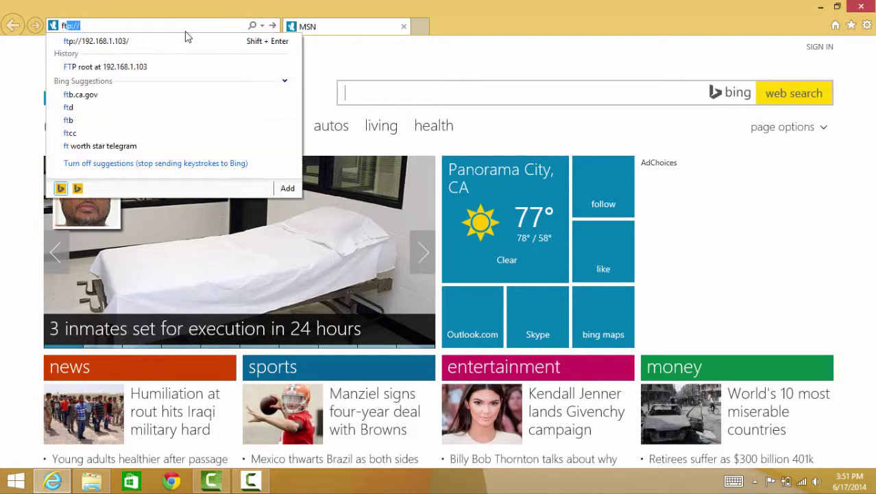
{"action": "left_click", "coordinate": [100, 25]}
{"action": "type", "text": "192.168.1.103/"}
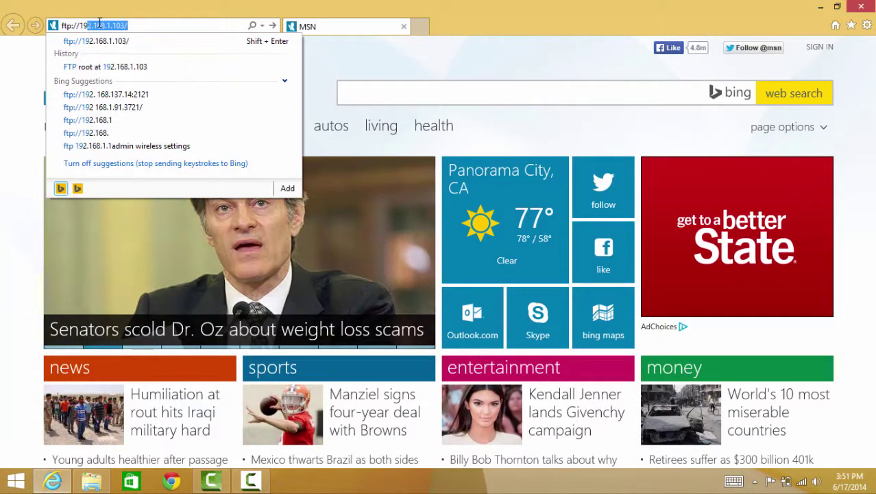
{"action": "left_click", "coordinate": [120, 41]}
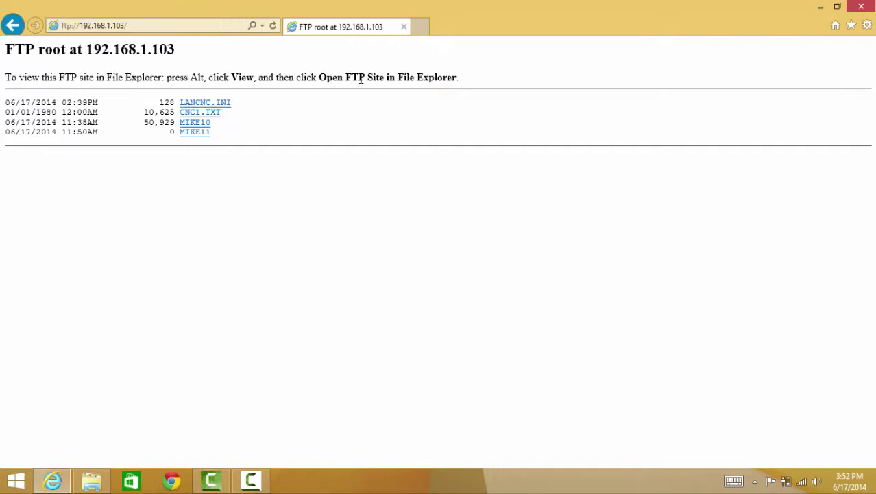
Open the FTP site in File Explorer, close the browser and maximize the folder window
{"action": "key", "text": "alt"}
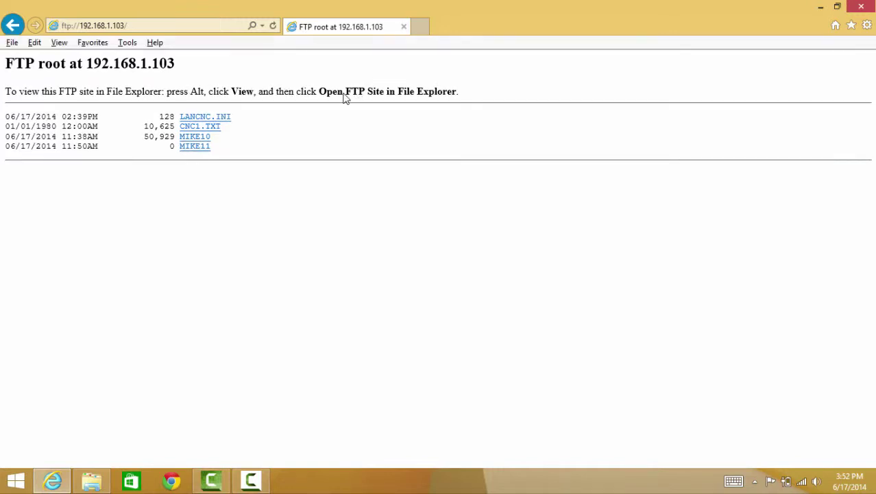
{"action": "left_click", "coordinate": [59, 42]}
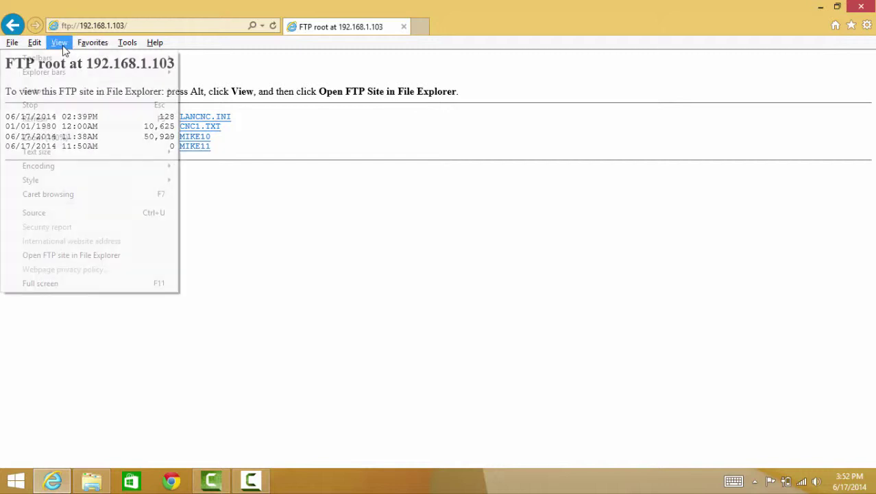
{"action": "left_click", "coordinate": [54, 255]}
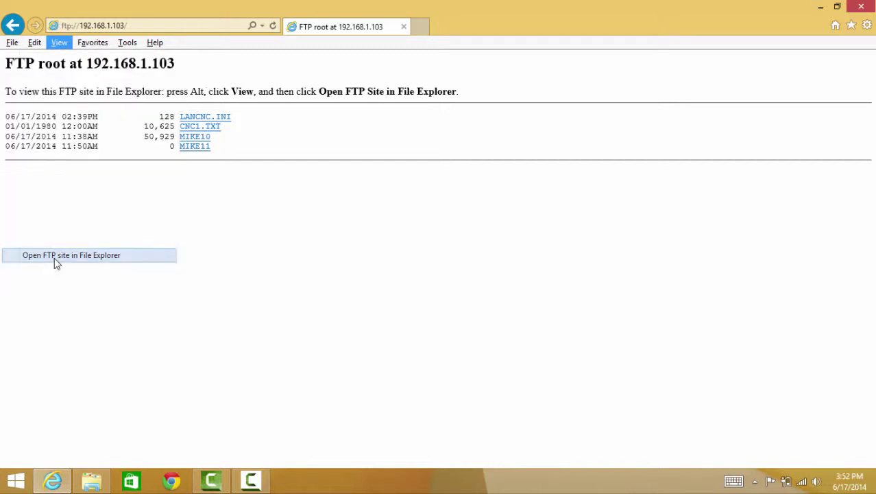
{"action": "left_click", "coordinate": [861, 6]}
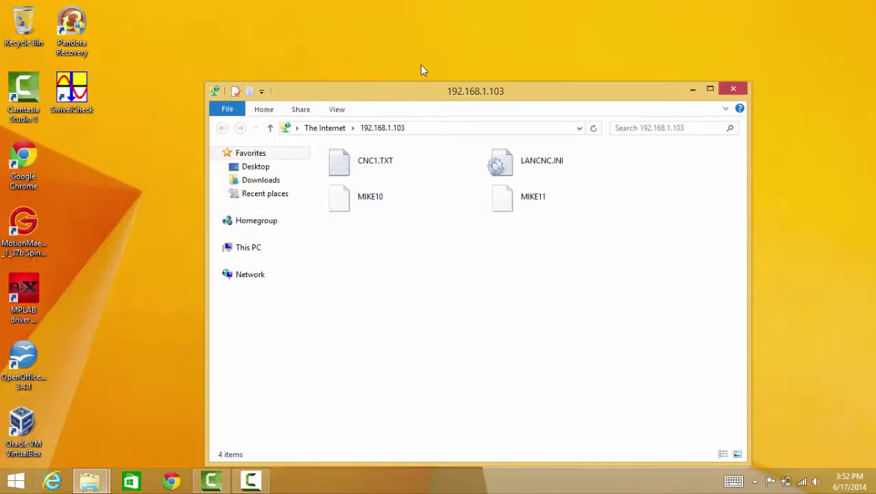
{"action": "left_click_drag", "start_coordinate": [422, 69], "coordinate": [419, 67]}
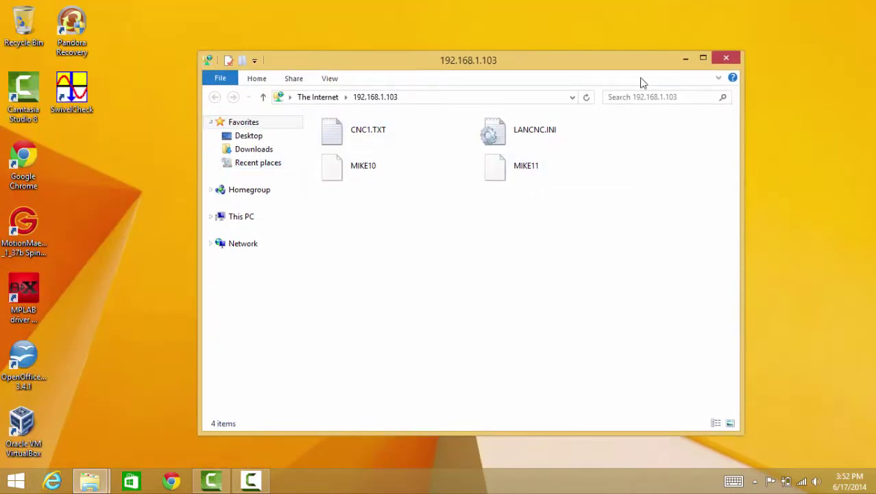
{"action": "left_click", "coordinate": [703, 58]}
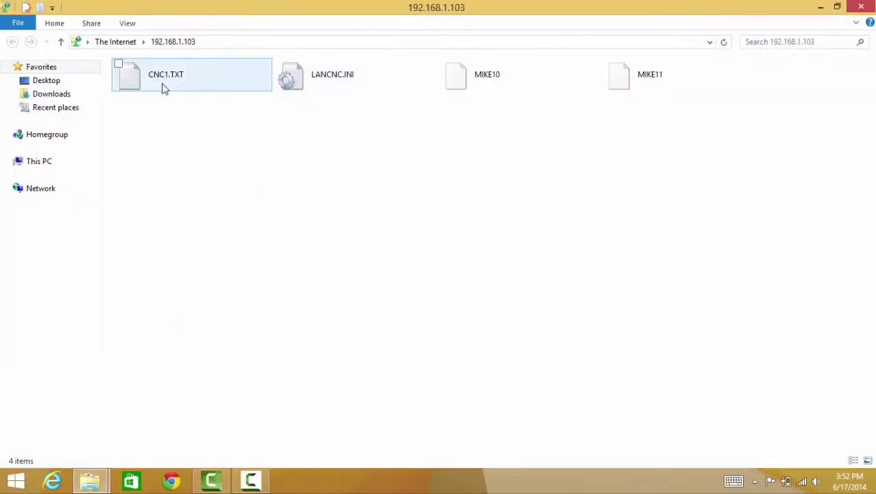
Copy CNC1.TXT from the FTP folder to the Desktop and open the copy in Notepad
{"action": "left_click_drag", "start_coordinate": [121, 69], "coordinate": [42, 81]}
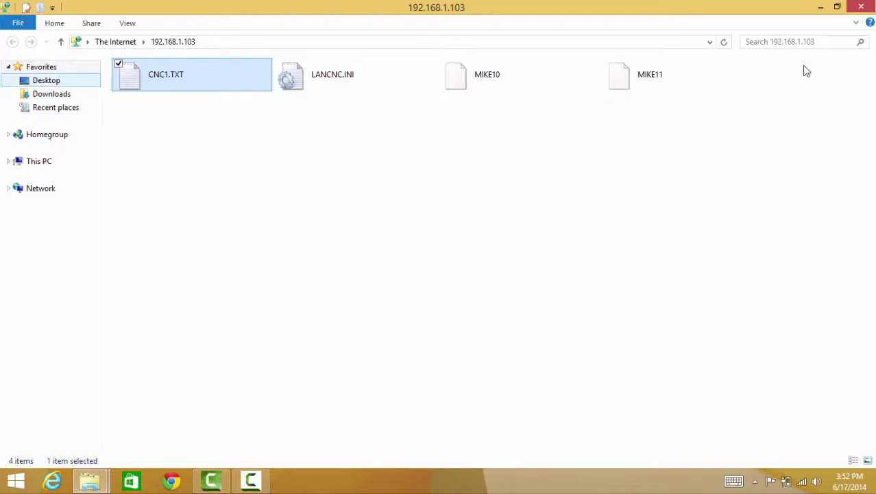
{"action": "left_click", "coordinate": [821, 8]}
{"action": "left_click", "coordinate": [63, 162]}
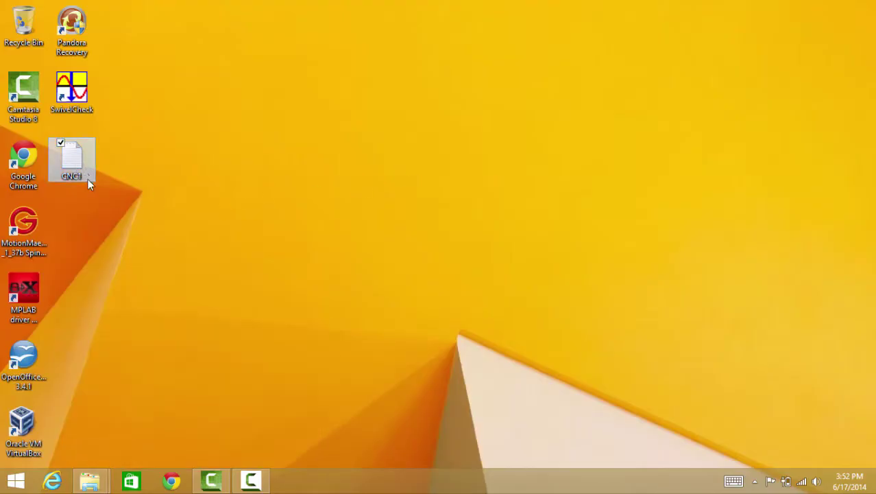
{"action": "double_click", "coordinate": [93, 171]}
{"action": "left_click", "coordinate": [72, 163]}
{"action": "double_click", "coordinate": [82, 164]}
{"action": "left_click", "coordinate": [399, 184]}
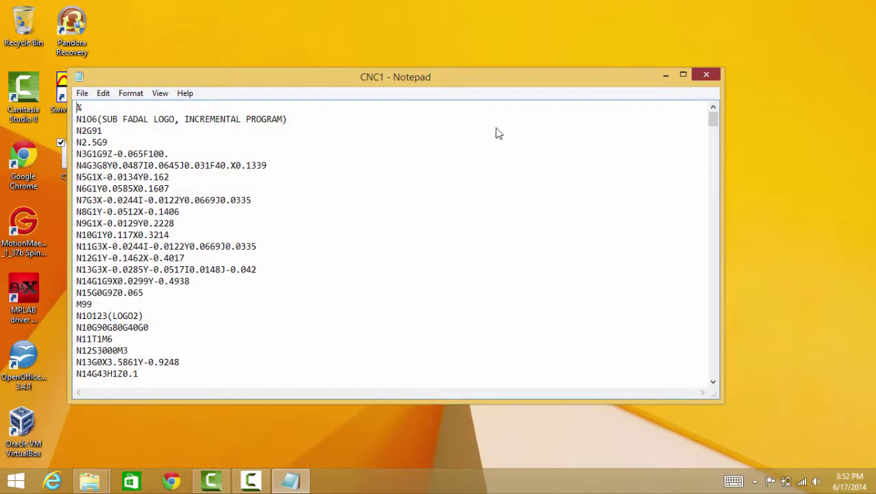
Delete the line N5G1X-0.0134Y0.162 from the Desktop copy of CNC1 in Notepad and save the change on closing
{"action": "key", "text": "alt+F4"}
{"action": "double_click", "coordinate": [77, 165]}
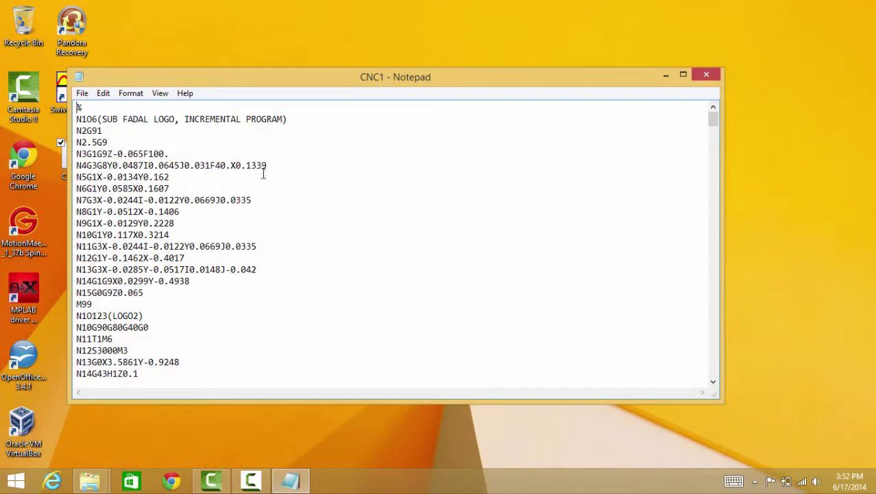
{"action": "left_click_drag", "start_coordinate": [278, 177], "coordinate": [43, 181]}
{"action": "key", "text": "Delete"}
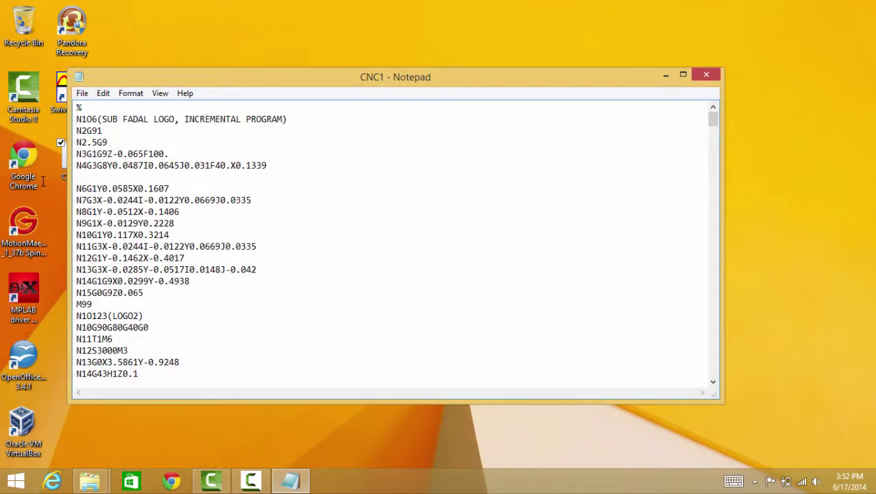
{"action": "key", "text": "alt+F4"}
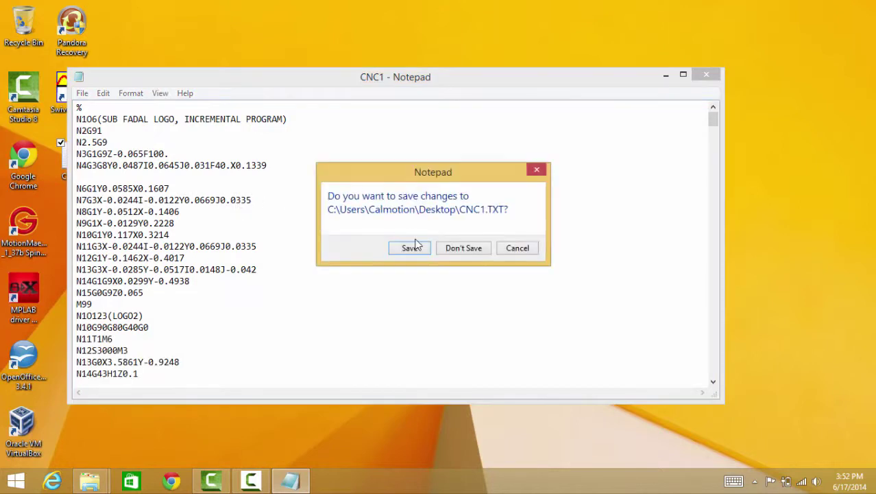
{"action": "left_click", "coordinate": [414, 252]}
Copy the edited CNC1 file from the Desktop back to the FTP folder, replacing the existing file, and close the folder window
{"action": "left_click_drag", "start_coordinate": [132, 294], "coordinate": [227, 426]}
{"action": "left_click", "coordinate": [227, 426]}
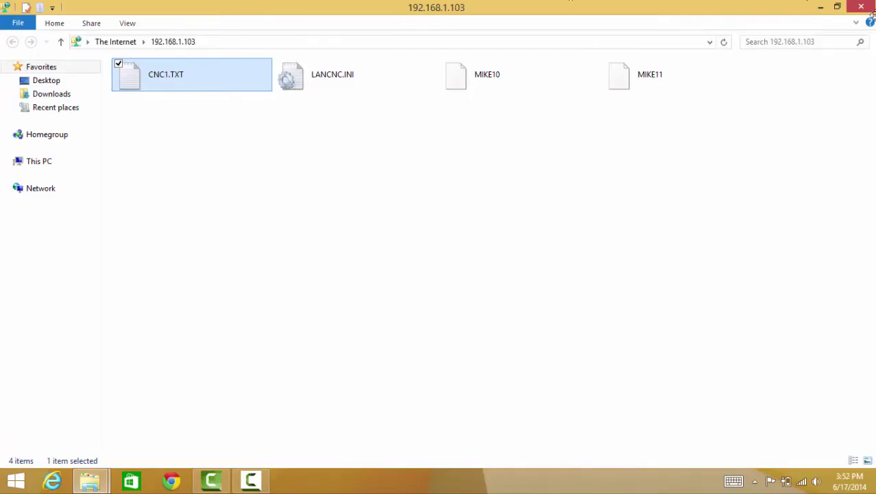
{"action": "left_click", "coordinate": [837, 7]}
{"action": "left_click_drag", "start_coordinate": [82, 163], "coordinate": [440, 241]}
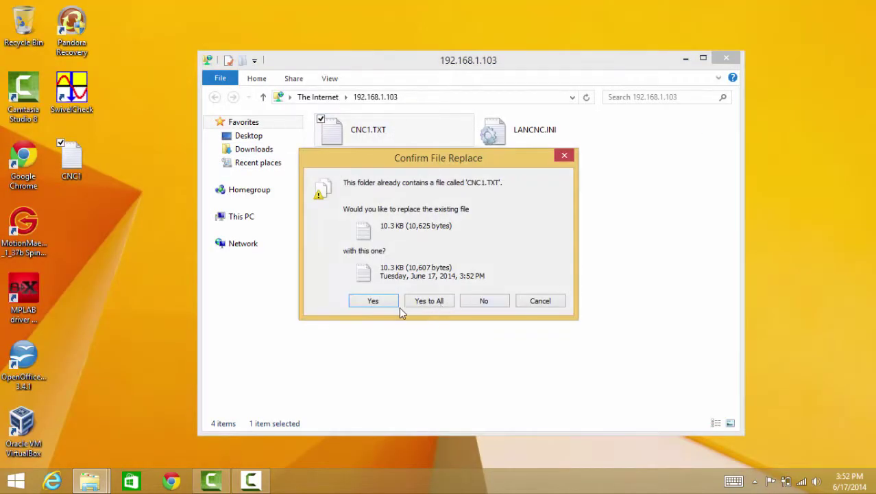
{"action": "left_click", "coordinate": [373, 302]}
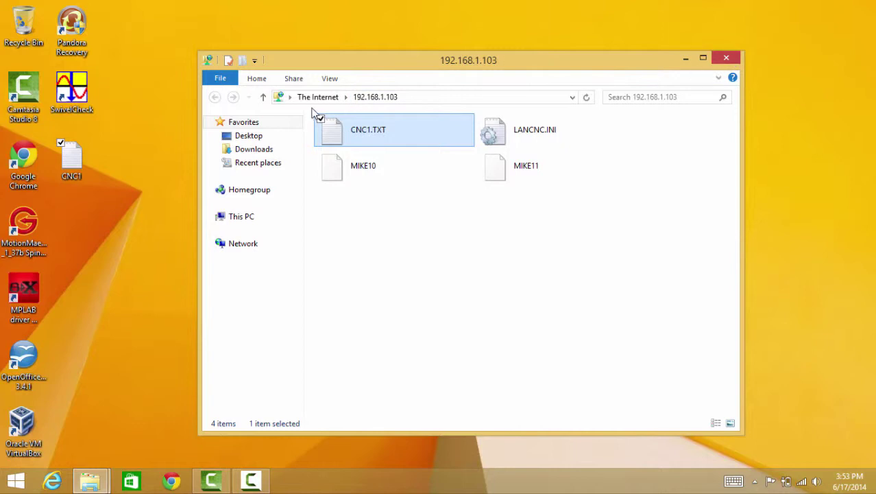
{"action": "left_click", "coordinate": [720, 56]}
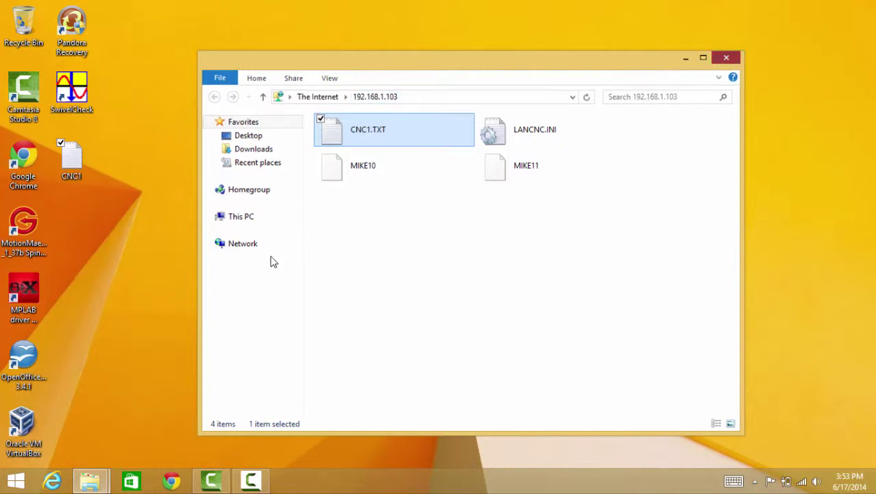
Start mapping a network drive from Network in File Explorer and launch the wizard for connecting to a web site
{"action": "left_click", "coordinate": [92, 483]}
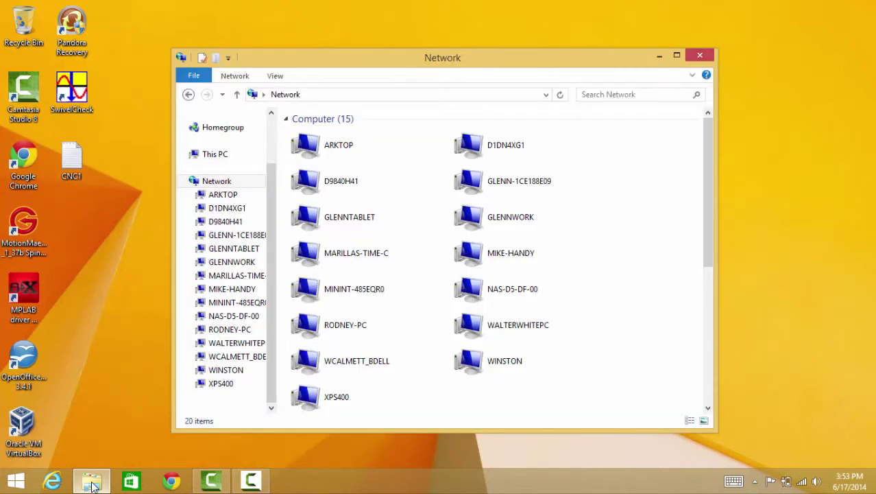
{"action": "right_click", "coordinate": [214, 184]}
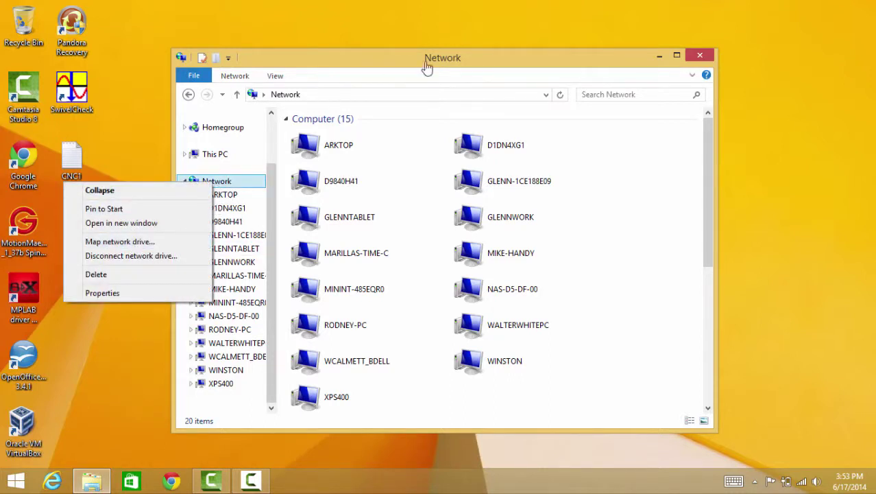
{"action": "left_click", "coordinate": [262, 182]}
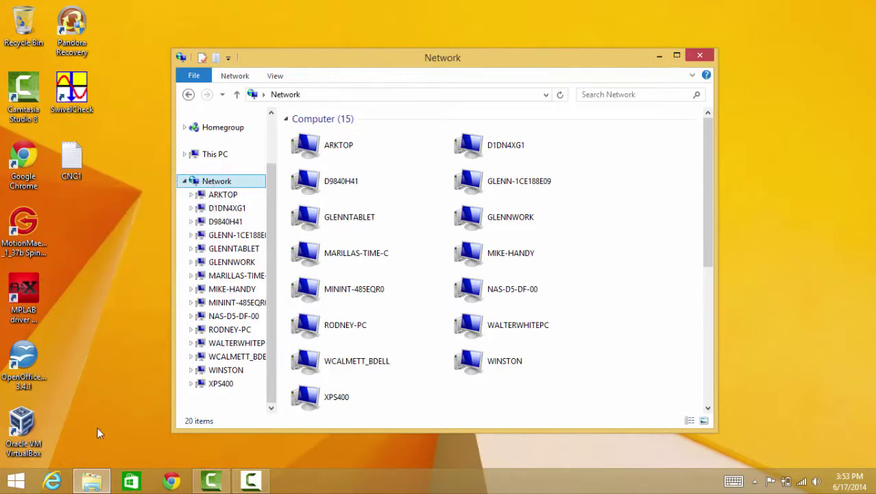
{"action": "right_click", "coordinate": [203, 183]}
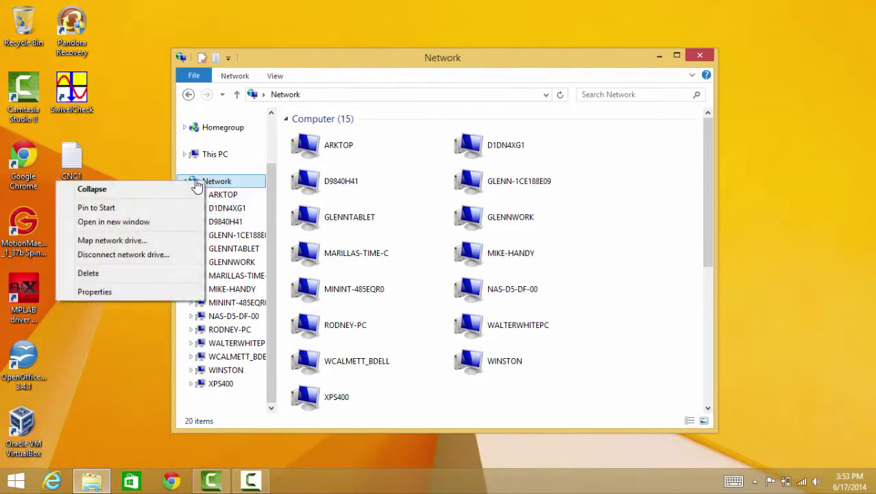
{"action": "left_click", "coordinate": [108, 240]}
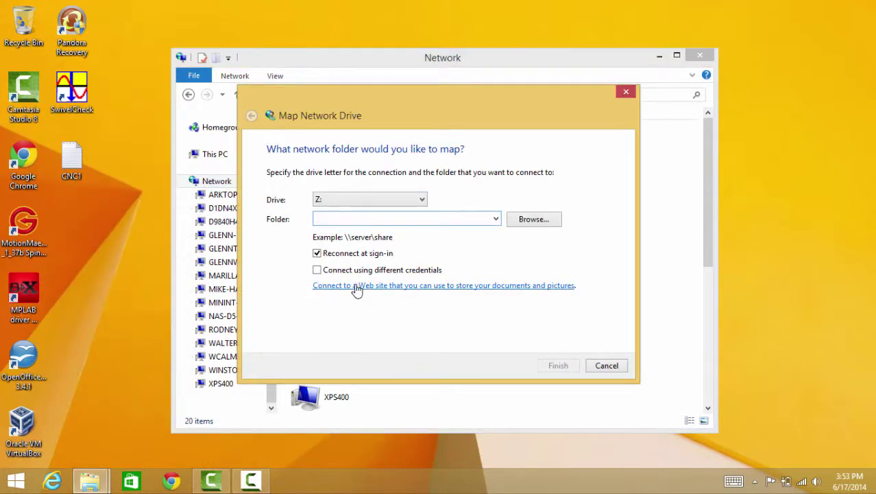
{"action": "left_click", "coordinate": [457, 286]}
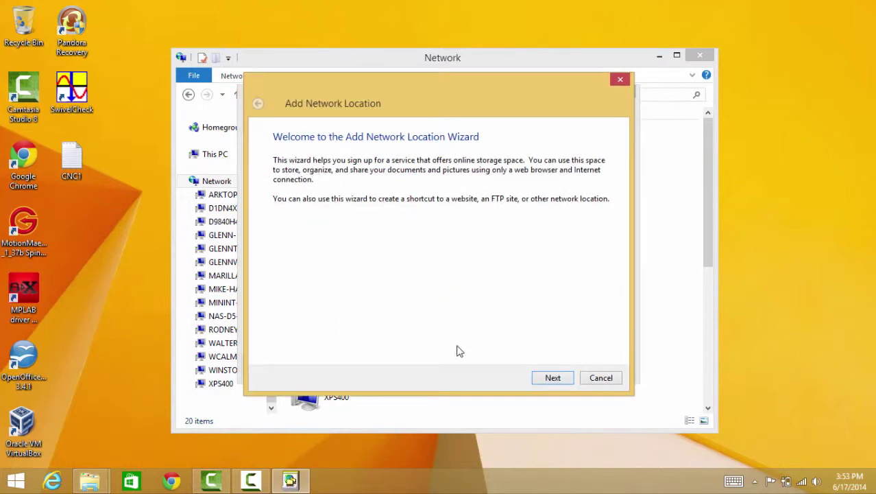
Choose a custom network location in the wizard and try the address ftp:192.168.1.103
{"action": "left_click", "coordinate": [541, 379]}
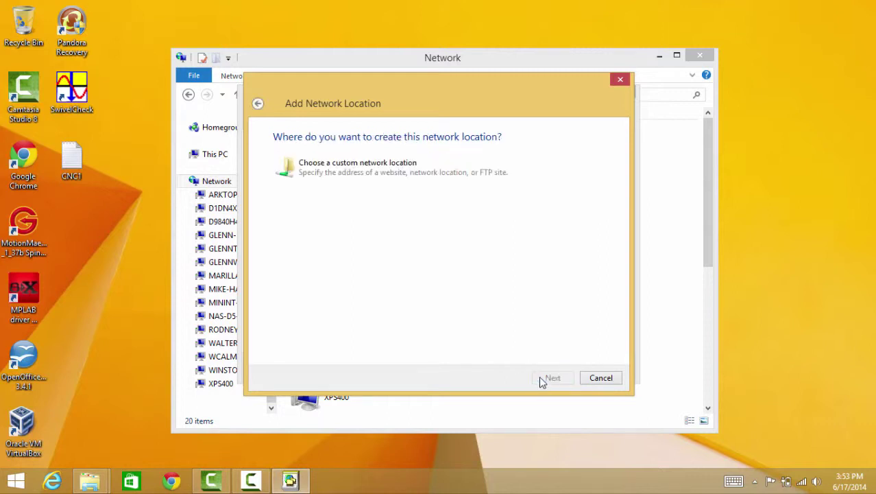
{"action": "left_click", "coordinate": [309, 172]}
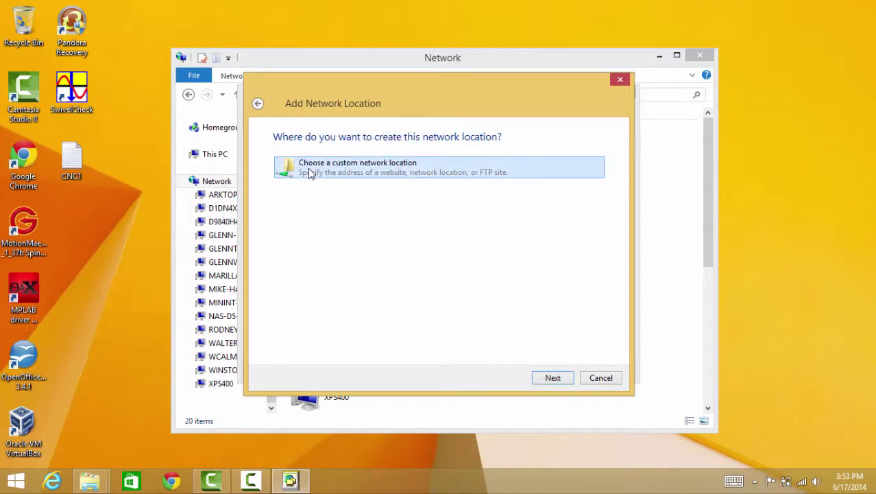
{"action": "left_click", "coordinate": [553, 379]}
{"action": "left_click", "coordinate": [374, 214]}
{"action": "type", "text": "ftp:192.168.1.103"}
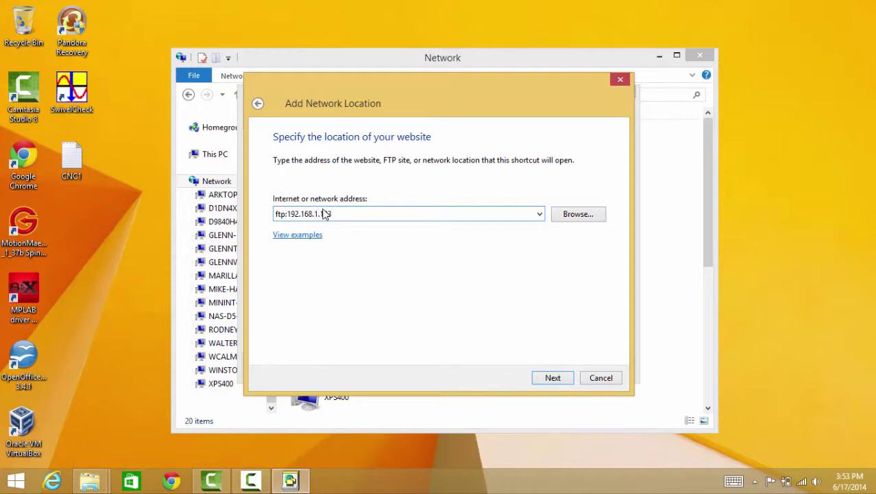
{"action": "left_click", "coordinate": [552, 377]}
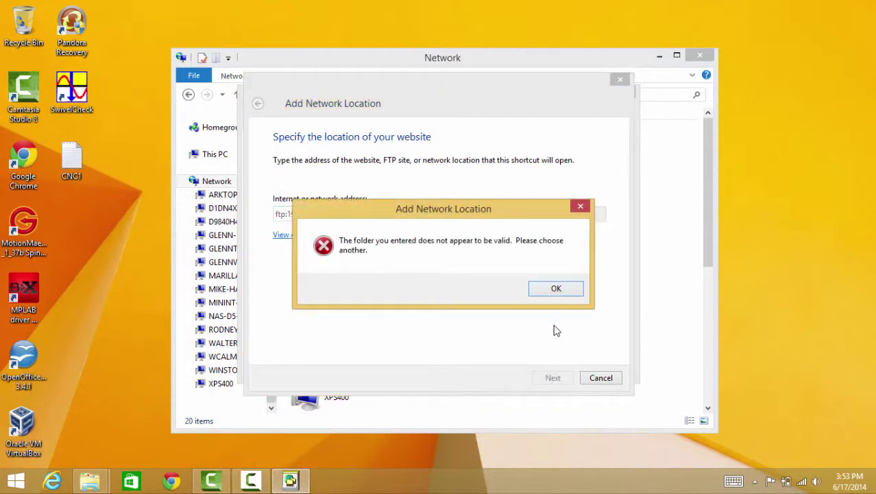
{"action": "left_click", "coordinate": [560, 290]}
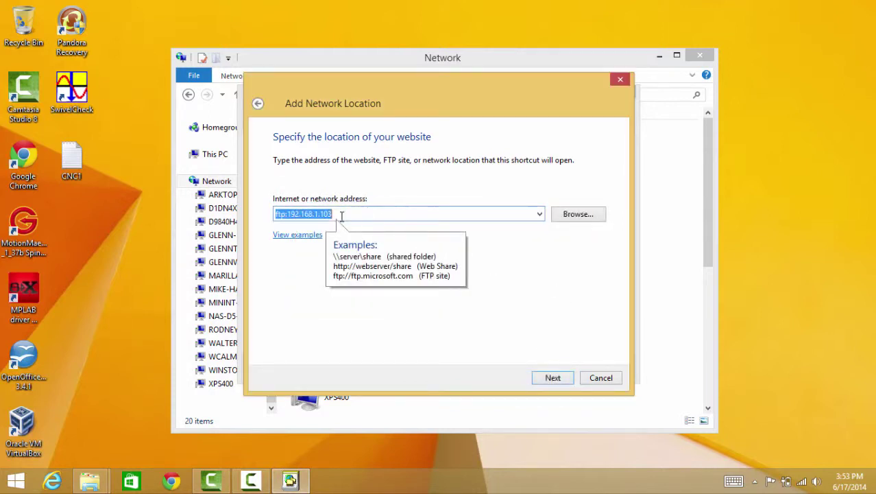
Correct the network address to ftp://192.168.1.103 and proceed to the logon settings
{"action": "left_click", "coordinate": [287, 212]}
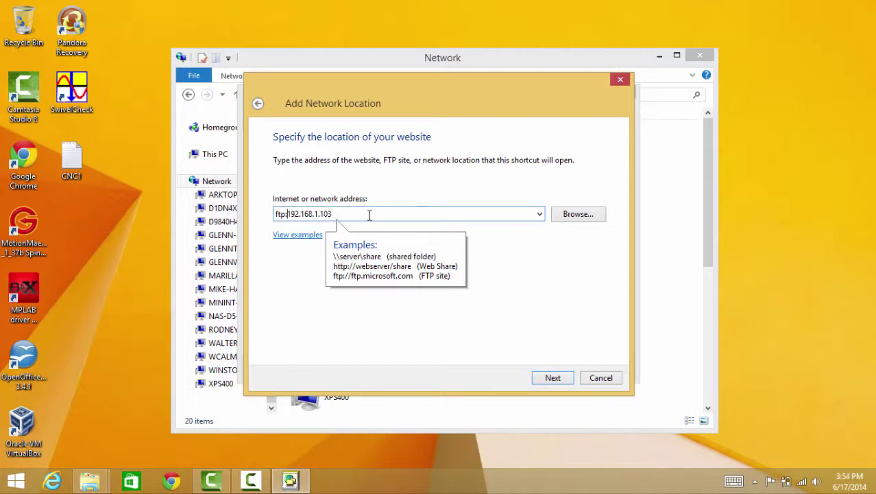
{"action": "type", "text": "//"}
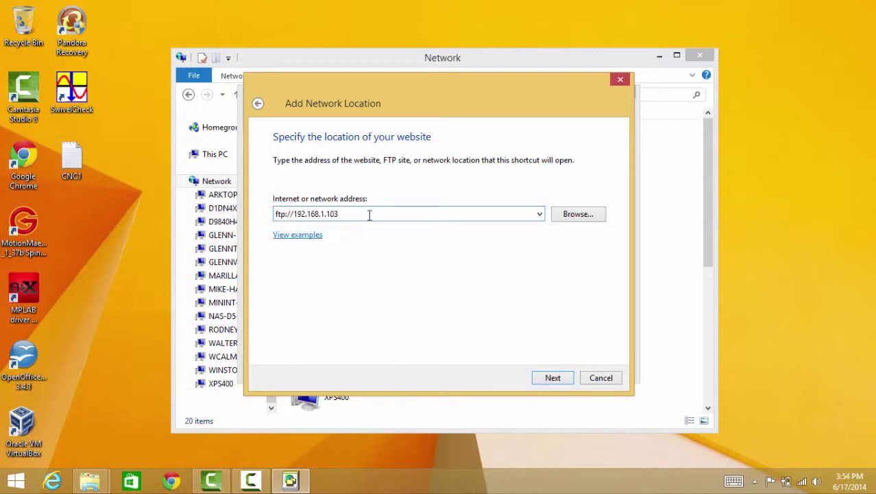
{"action": "key", "text": "Return"}
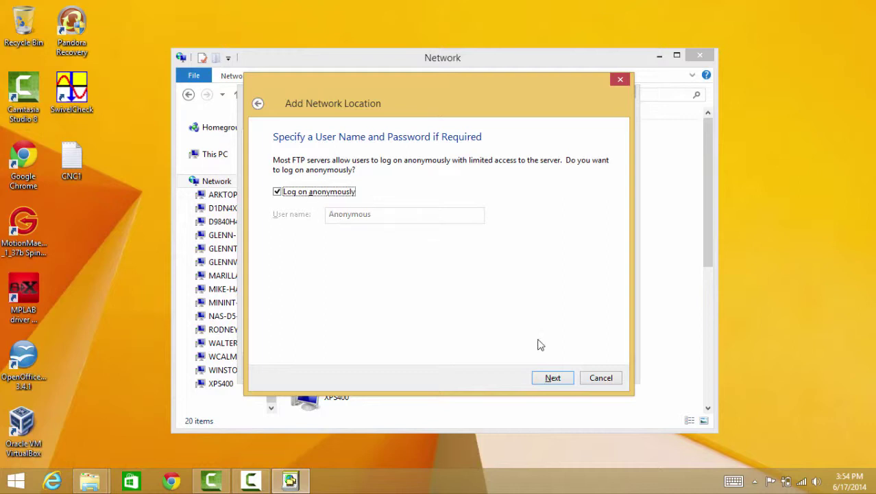
Keep anonymous logon, name the network location "CNC mill 1", and finish the wizard with the location set to open
{"action": "left_click", "coordinate": [553, 378]}
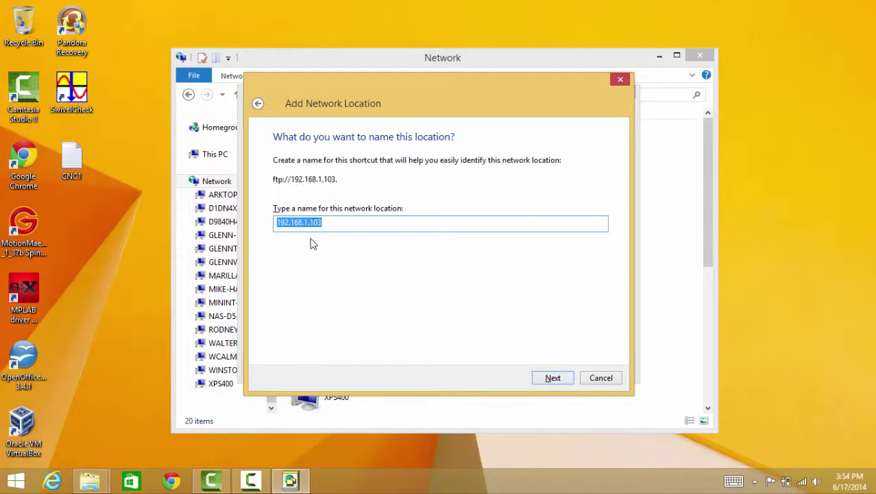
{"action": "left_click_drag", "start_coordinate": [334, 223], "coordinate": [260, 222]}
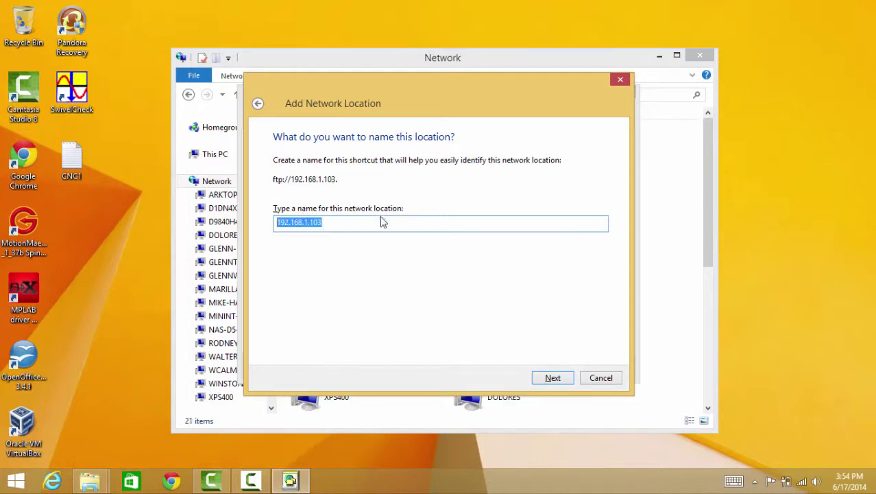
{"action": "type", "text": "Office"}
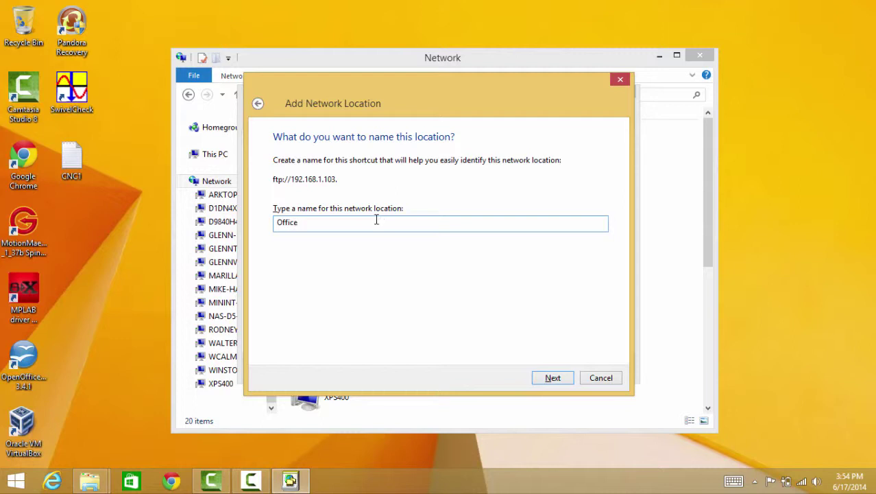
{"action": "left_click_drag", "start_coordinate": [312, 226], "coordinate": [254, 227]}
{"action": "type", "text": "C"}
{"action": "type", "text": "NC mill 1"}
{"action": "left_click", "coordinate": [553, 377]}
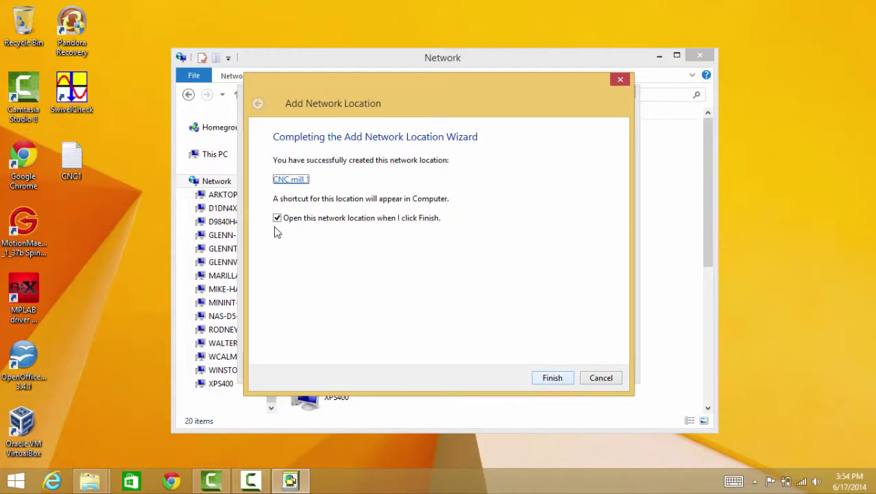
{"action": "left_click", "coordinate": [553, 378]}
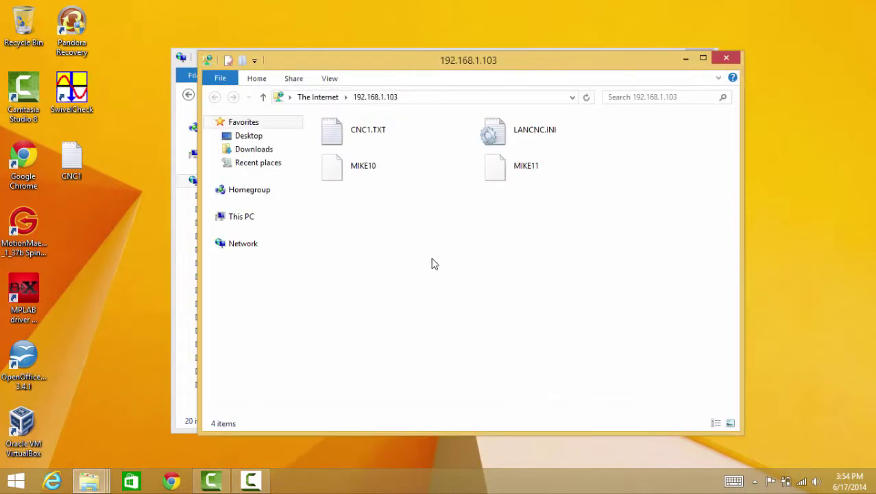
Look for the new CNC mill 1 location under Network and This PC, enlarging the folder window slightly
{"action": "left_click", "coordinate": [212, 244]}
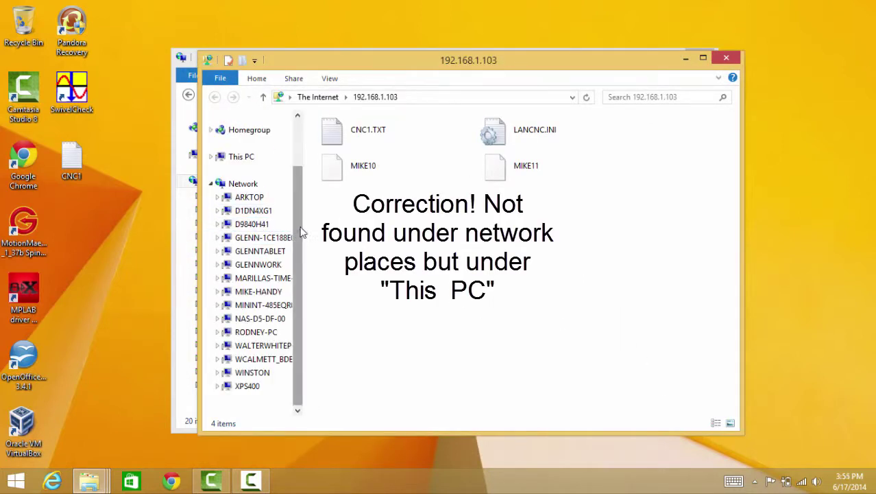
{"action": "left_click", "coordinate": [210, 183]}
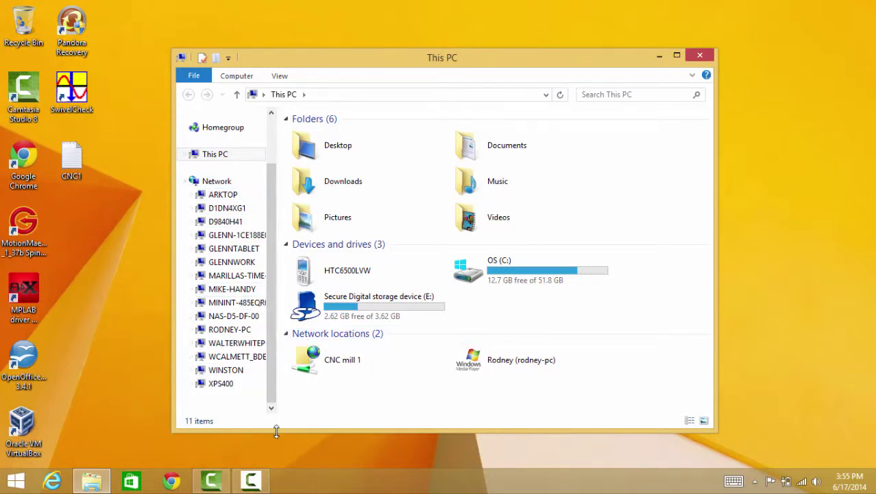
{"action": "left_click_drag", "start_coordinate": [277, 439], "coordinate": [276, 456]}
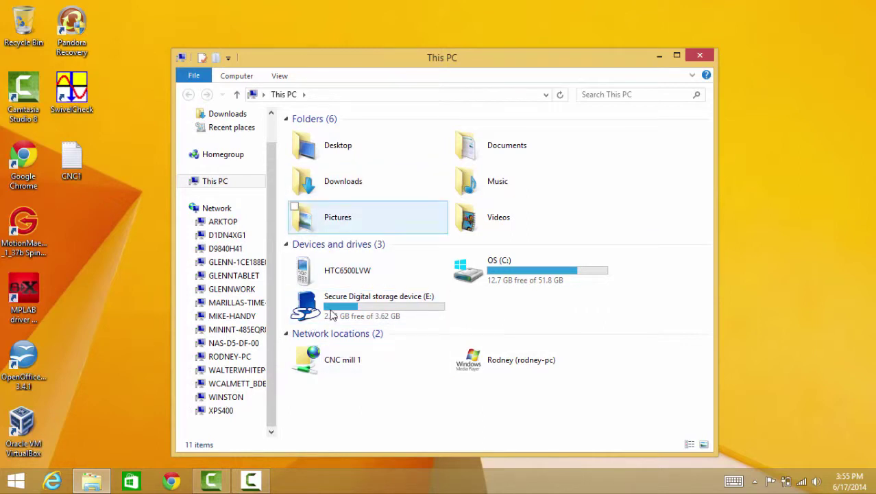
{"action": "left_click", "coordinate": [212, 209]}
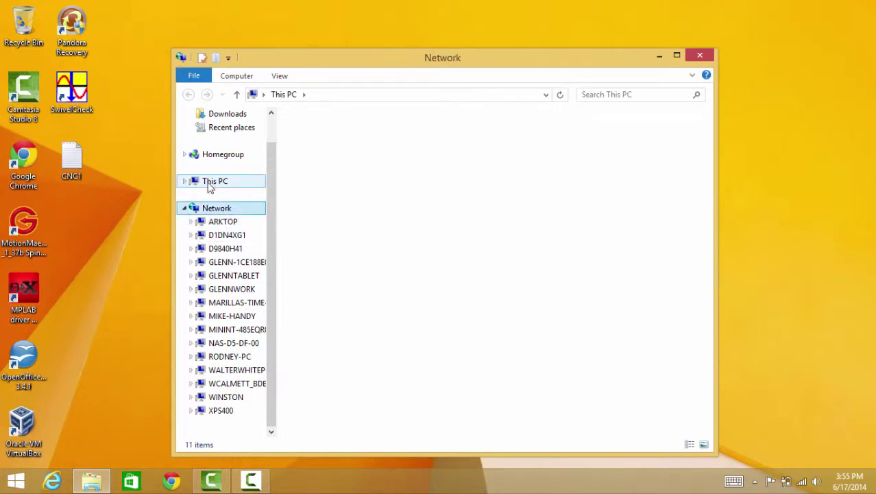
{"action": "left_click", "coordinate": [209, 185]}
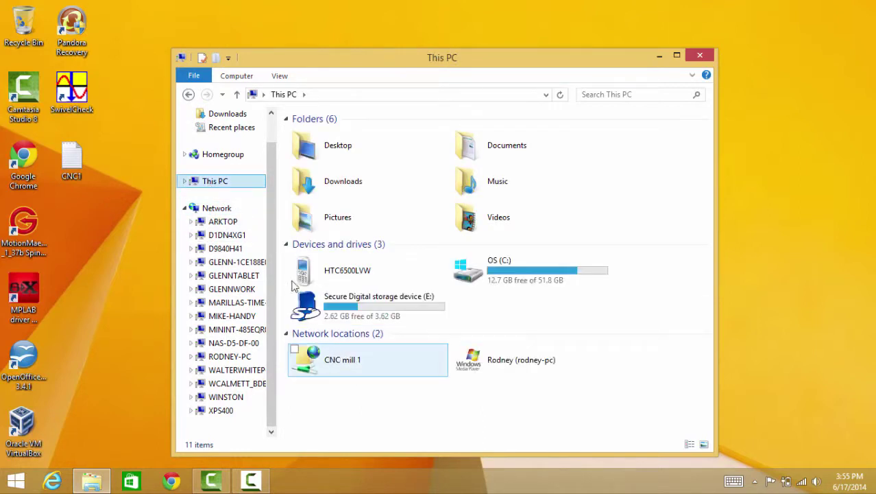
Collapse the Network branch, expand This PC in the folder tree, and open CNC mill 1
{"action": "left_click", "coordinate": [182, 208]}
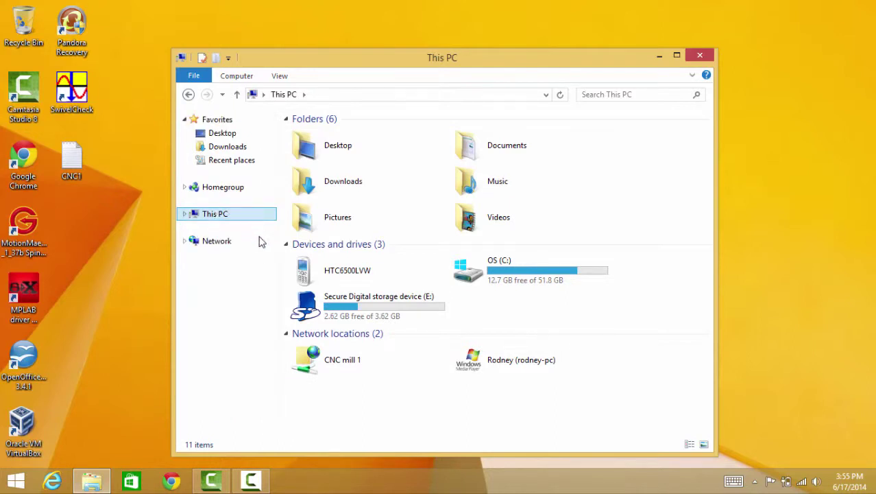
{"action": "left_click", "coordinate": [185, 192]}
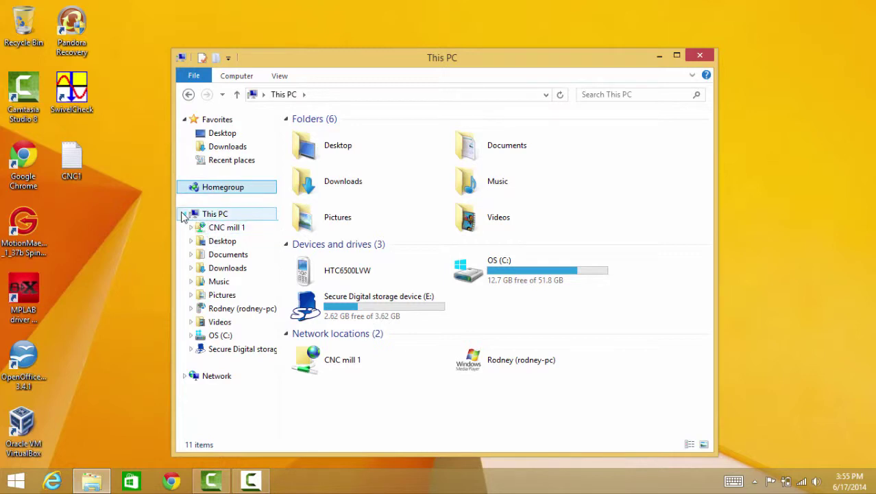
{"action": "left_click", "coordinate": [185, 214]}
{"action": "left_click", "coordinate": [185, 213]}
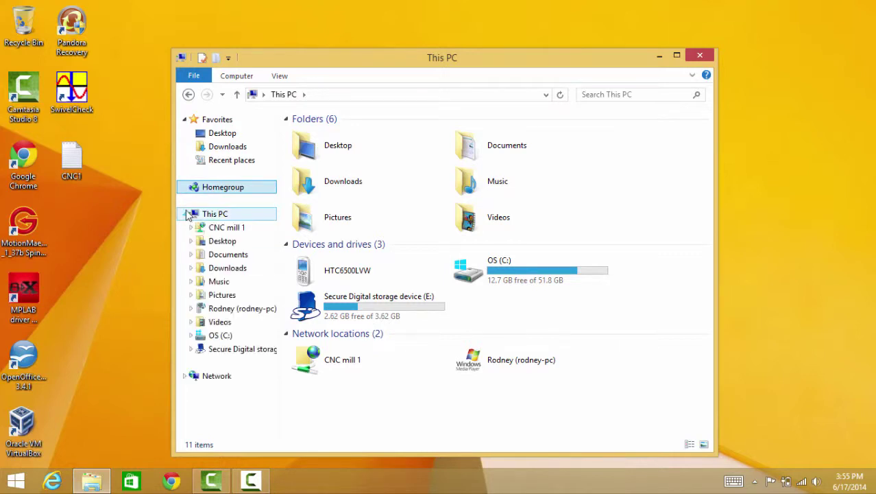
{"action": "left_click", "coordinate": [230, 232]}
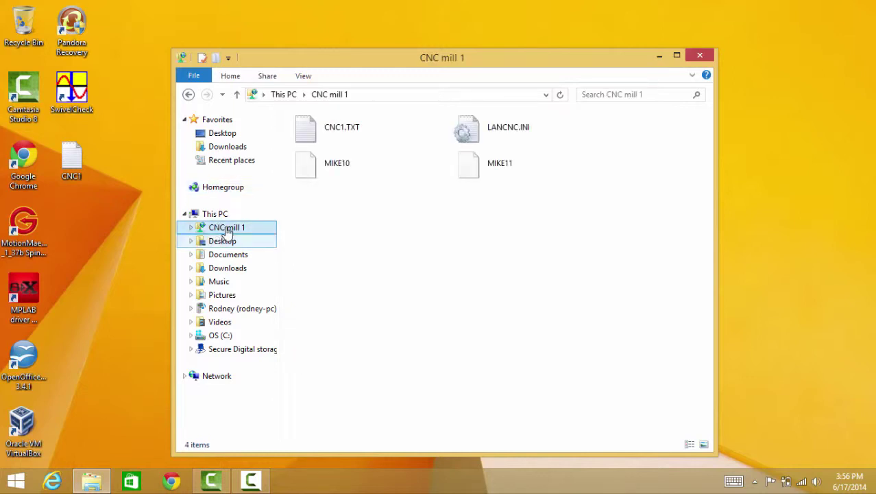
Check the properties of the CNC mill 1 network location and close them
{"action": "right_click", "coordinate": [233, 232]}
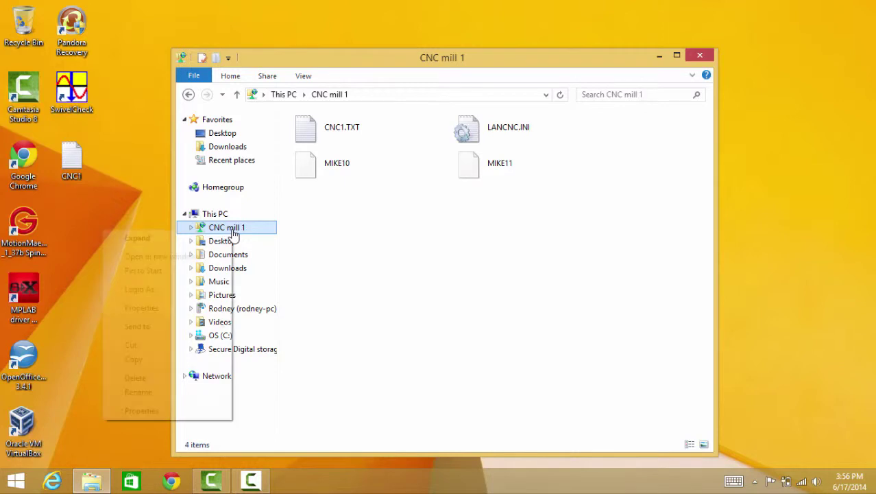
{"action": "left_click", "coordinate": [163, 411]}
{"action": "left_click_drag", "start_coordinate": [278, 274], "coordinate": [293, 273]}
{"action": "left_click", "coordinate": [389, 182]}
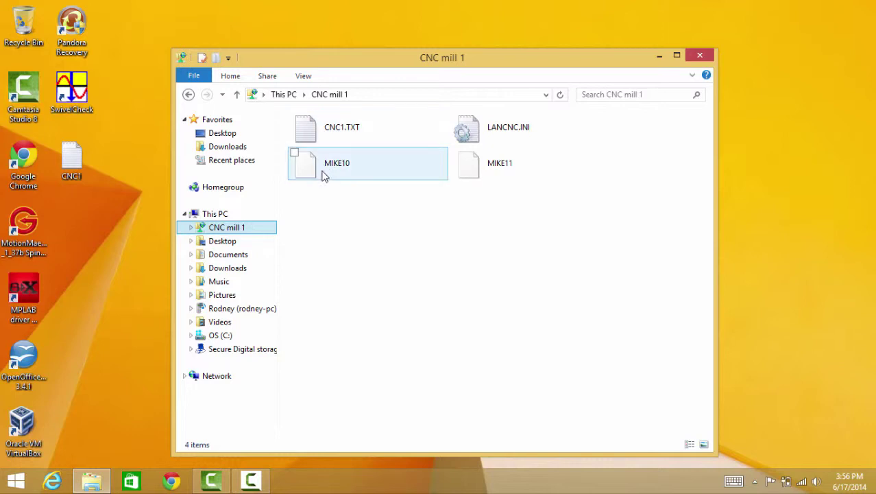
Copy MIKE10 from CNC mill 1 to the desktop and back again, replacing the existing file
{"action": "left_click_drag", "start_coordinate": [325, 170], "coordinate": [367, 211]}
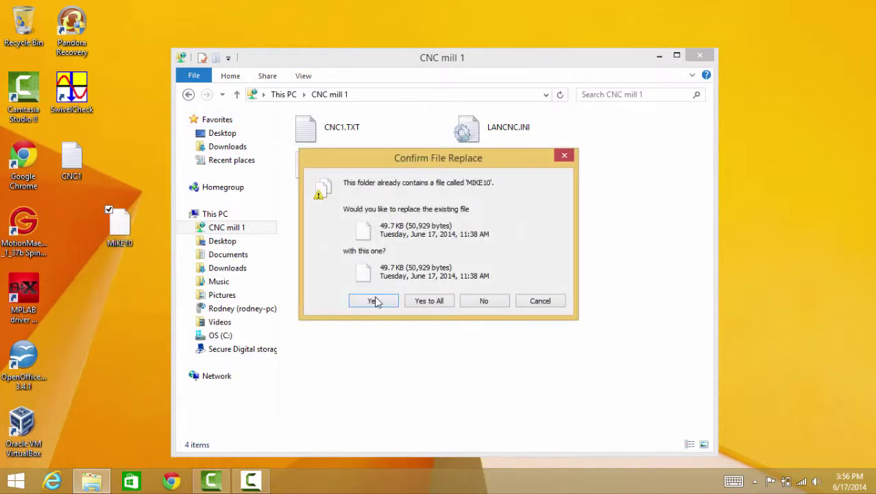
{"action": "left_click", "coordinate": [374, 301]}
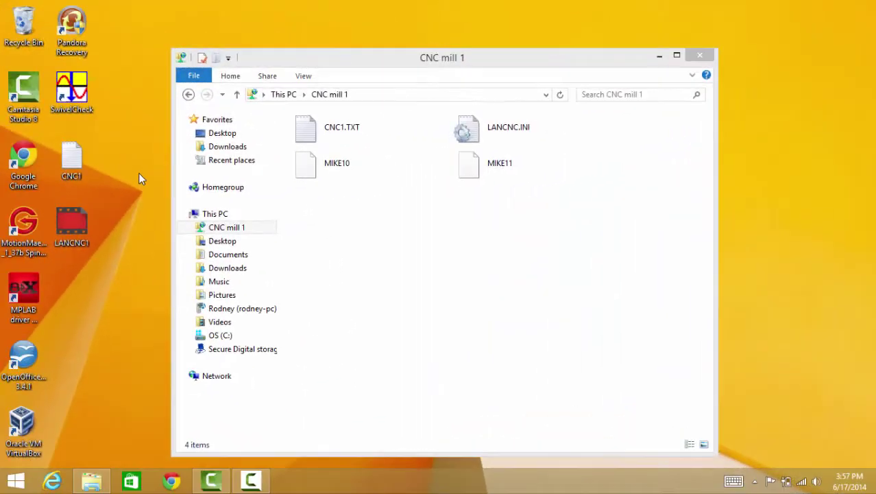
Start mapping a network drive from This PC and launch the wizard for connecting to a web site
{"action": "left_click", "coordinate": [253, 231]}
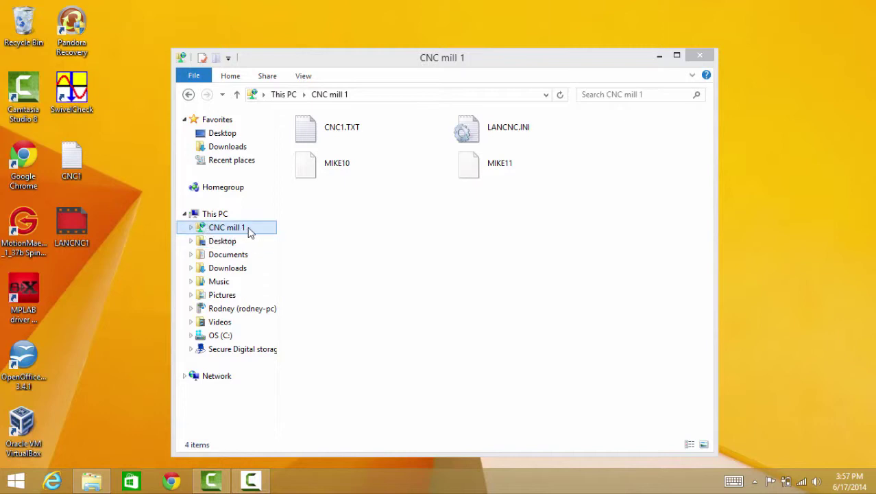
{"action": "left_click", "coordinate": [209, 215]}
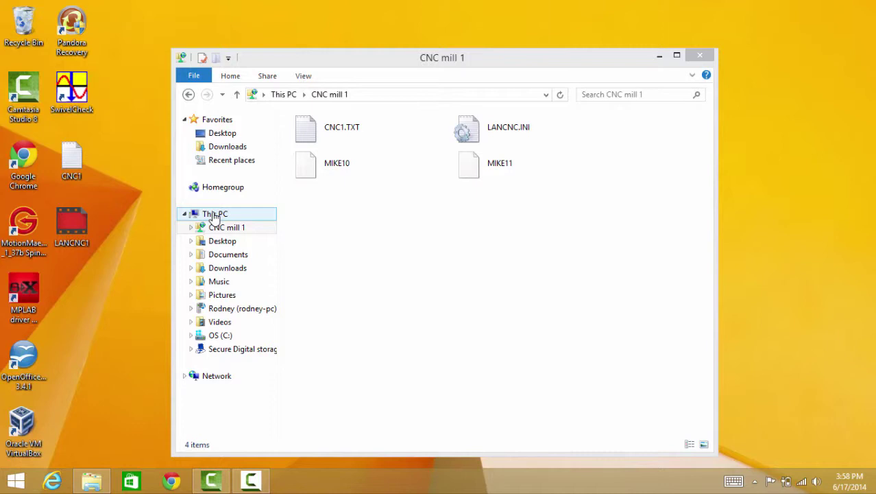
{"action": "left_click", "coordinate": [221, 228]}
{"action": "right_click", "coordinate": [204, 218]}
{"action": "left_click", "coordinate": [217, 218]}
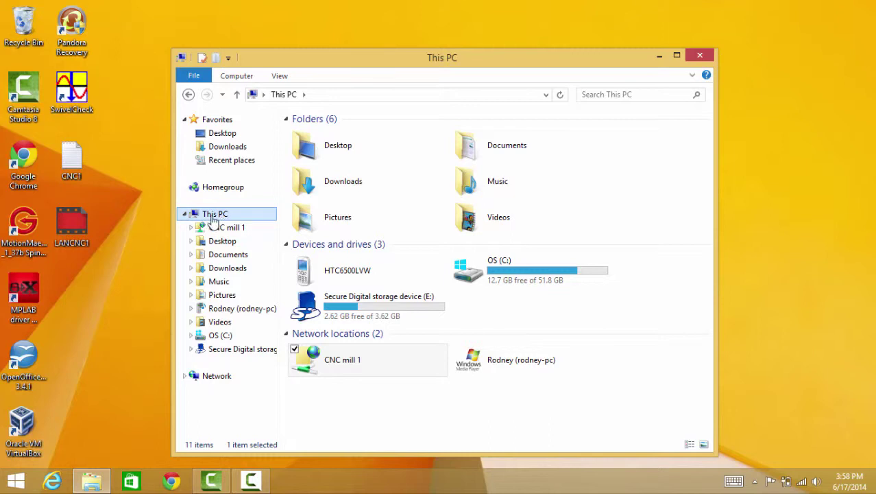
{"action": "right_click", "coordinate": [208, 218]}
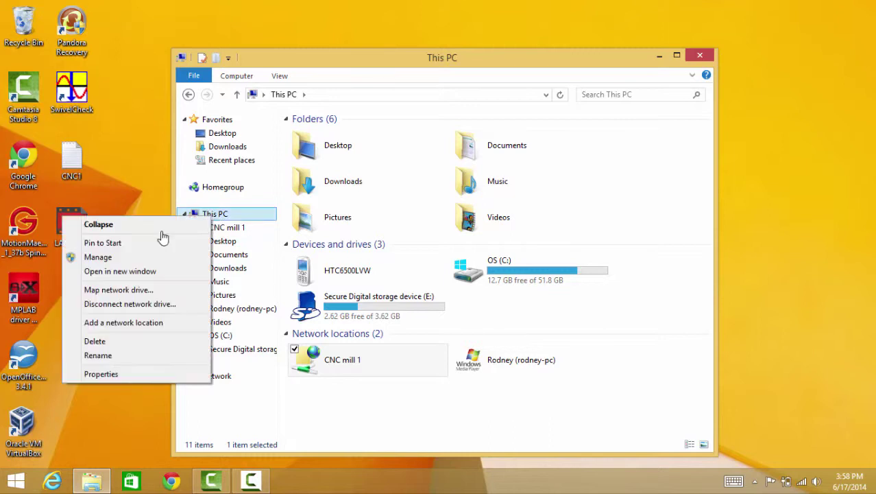
{"action": "left_click", "coordinate": [136, 292]}
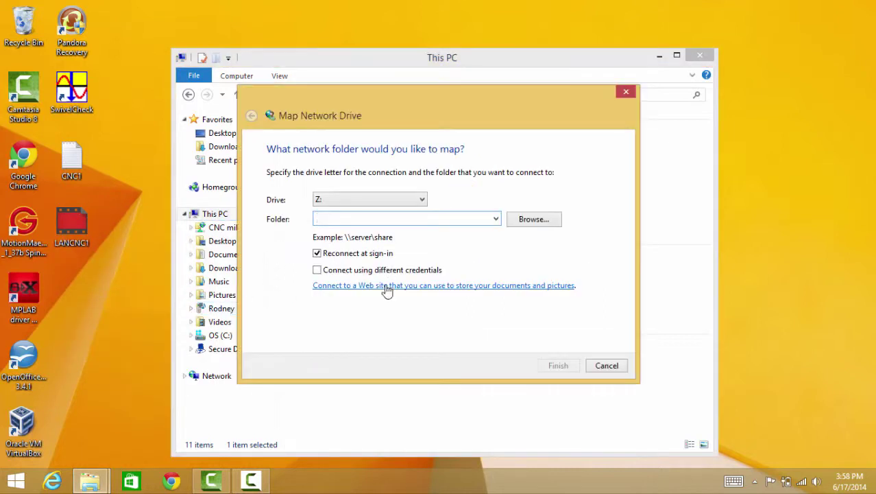
{"action": "left_click", "coordinate": [445, 286]}
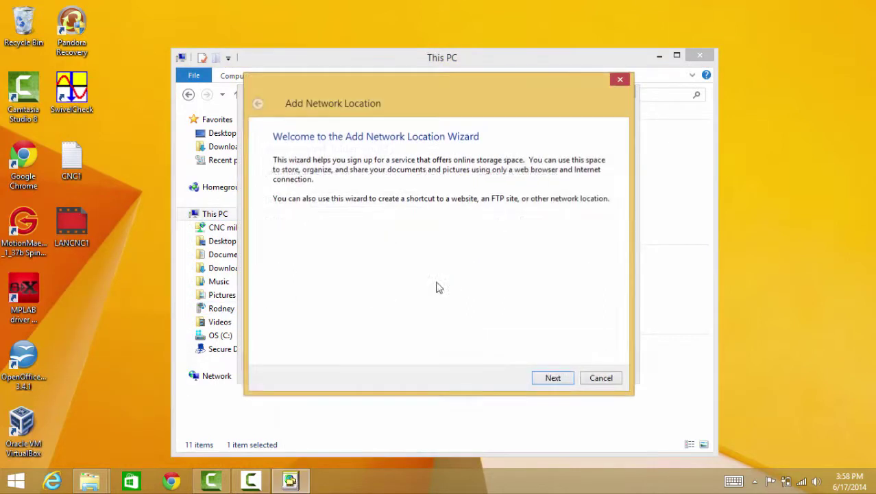
Choose a custom network location and submit ftp://192.168.1.149 as its address
{"action": "left_click", "coordinate": [558, 378]}
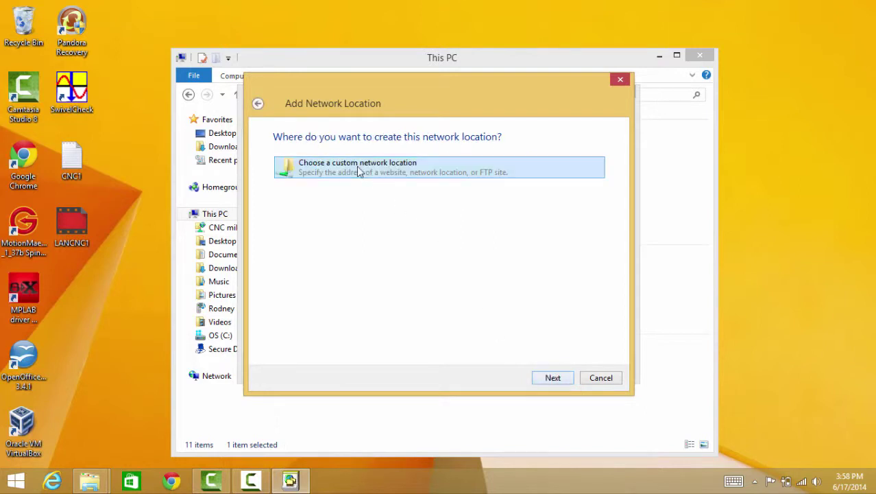
{"action": "left_click", "coordinate": [553, 378]}
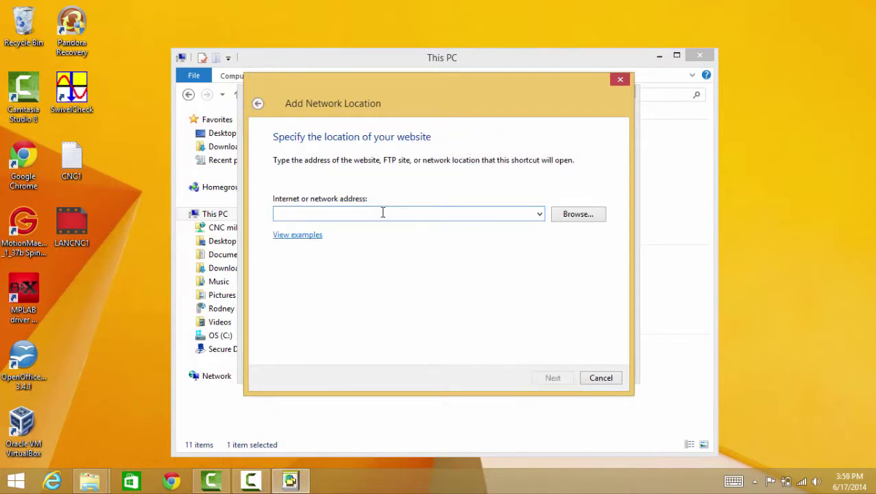
{"action": "type", "text": "ftp"}
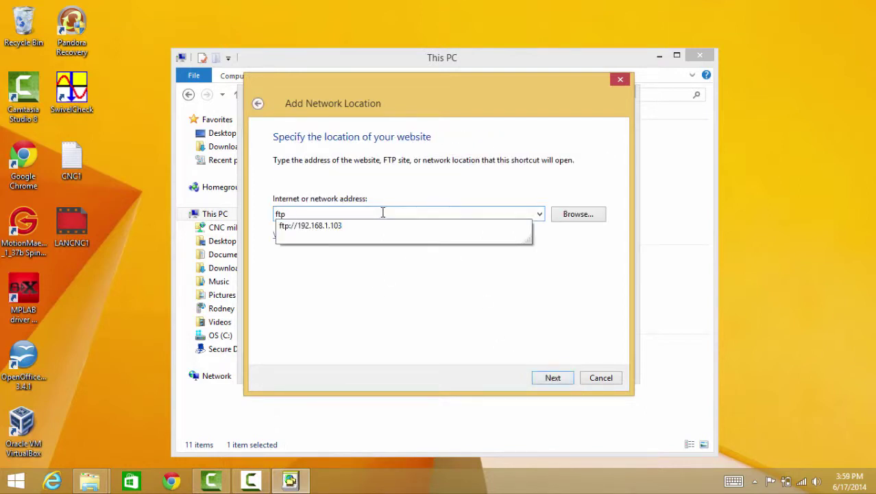
{"action": "type", "text": "://192.168.1.149"}
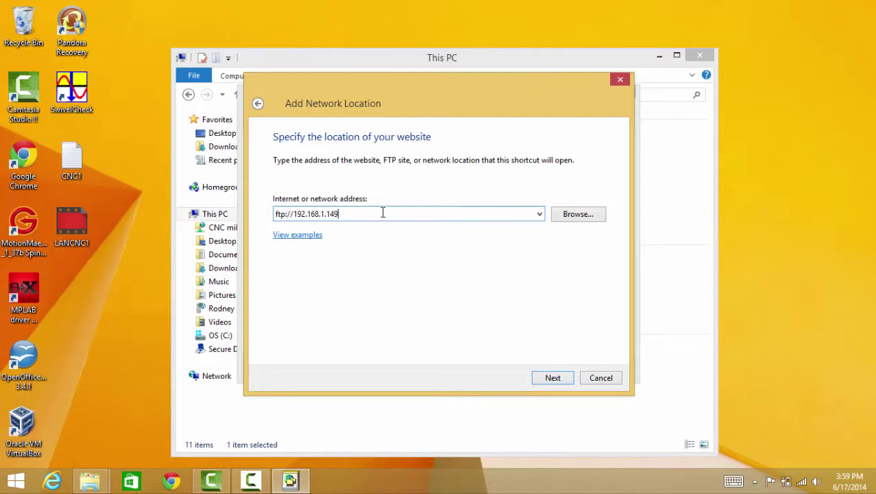
{"action": "key", "text": "Return"}
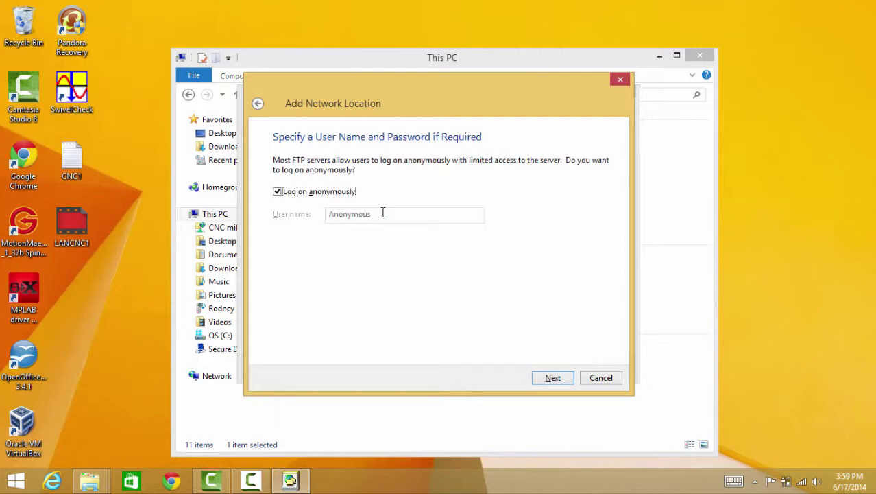
Keep anonymous logon, name the location "NAS Server", finish the wizard, and dismiss the Map Network Drive dialog
{"action": "left_click", "coordinate": [553, 378]}
{"action": "left_click_drag", "start_coordinate": [348, 226], "coordinate": [233, 227]}
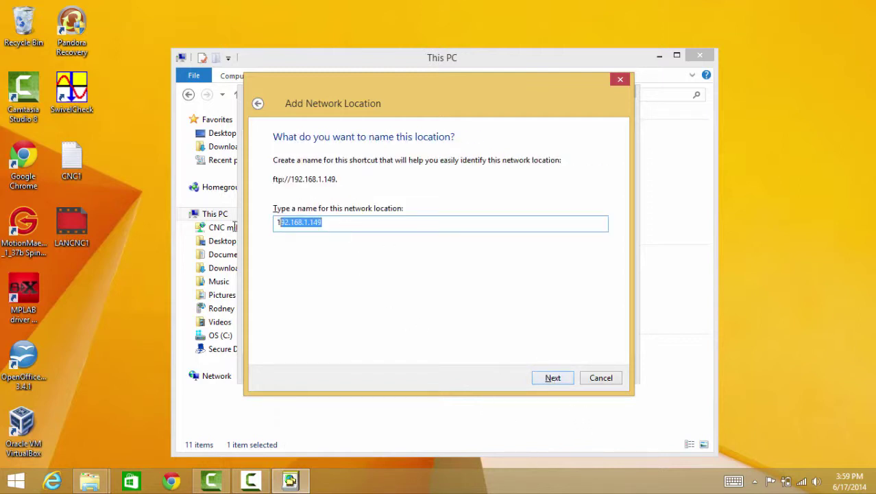
{"action": "type", "text": "NAS"}
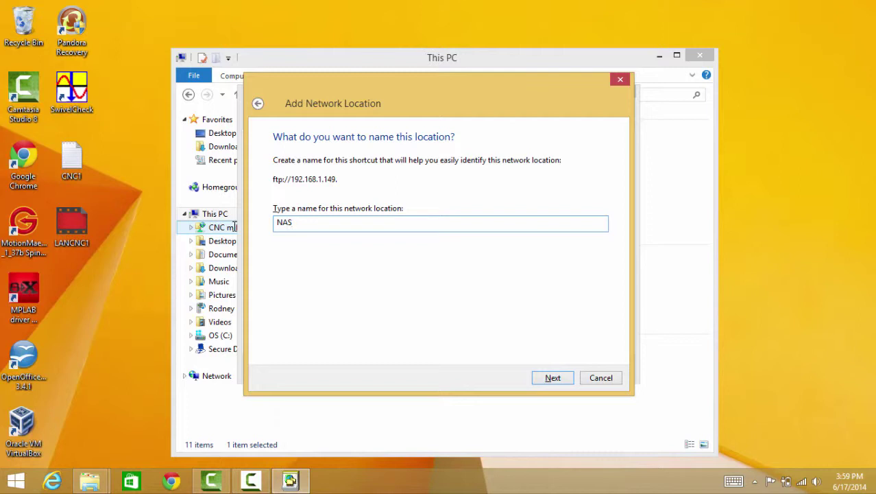
{"action": "type", "text": "Server"}
{"action": "key", "text": "Return"}
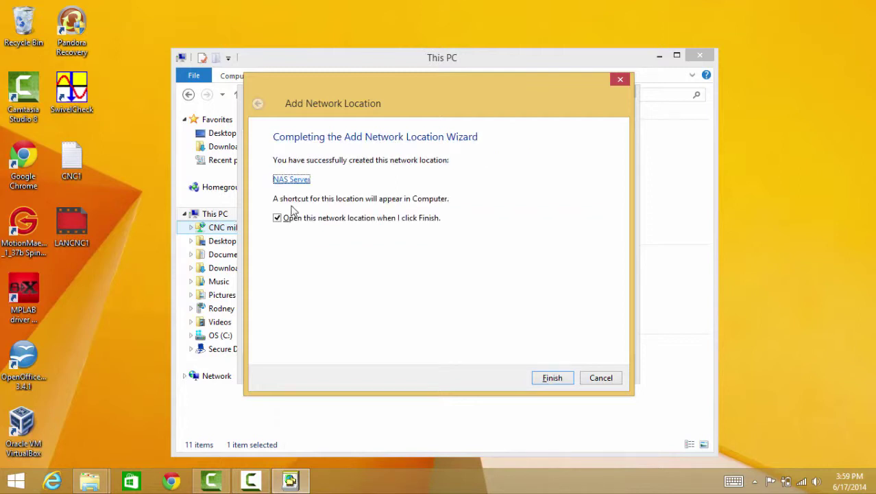
{"action": "left_click", "coordinate": [551, 378]}
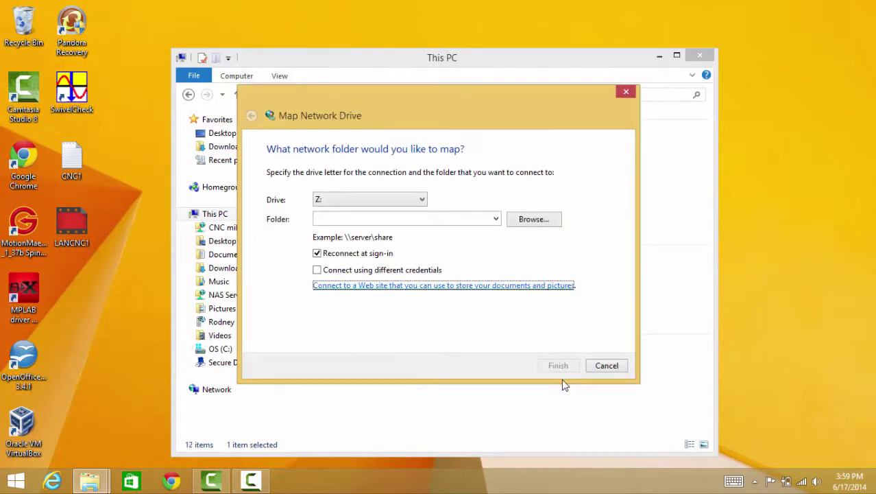
{"action": "left_click", "coordinate": [606, 365]}
Open the LANCNC folder on the NAS server and browse its files 902.txt, CNC1.TXT and CNC3.TXT
{"action": "double_click", "coordinate": [343, 79]}
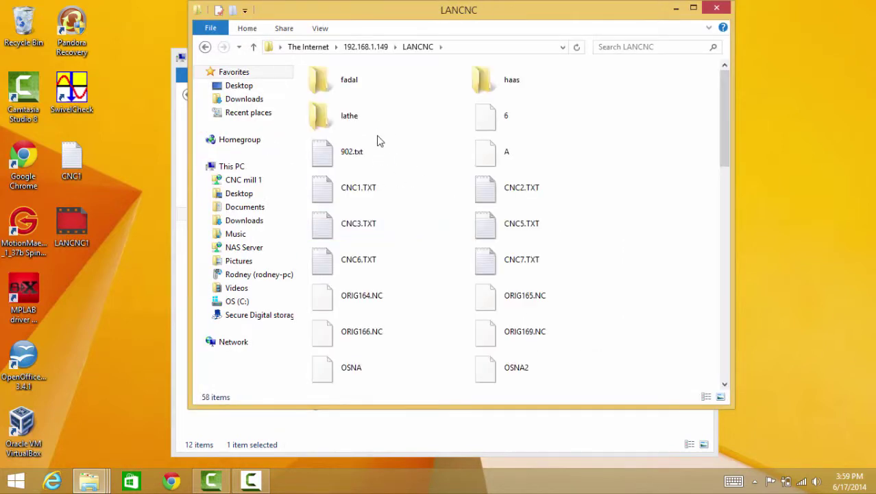
{"action": "left_click", "coordinate": [367, 156]}
{"action": "left_click", "coordinate": [356, 192]}
{"action": "left_click", "coordinate": [353, 229]}
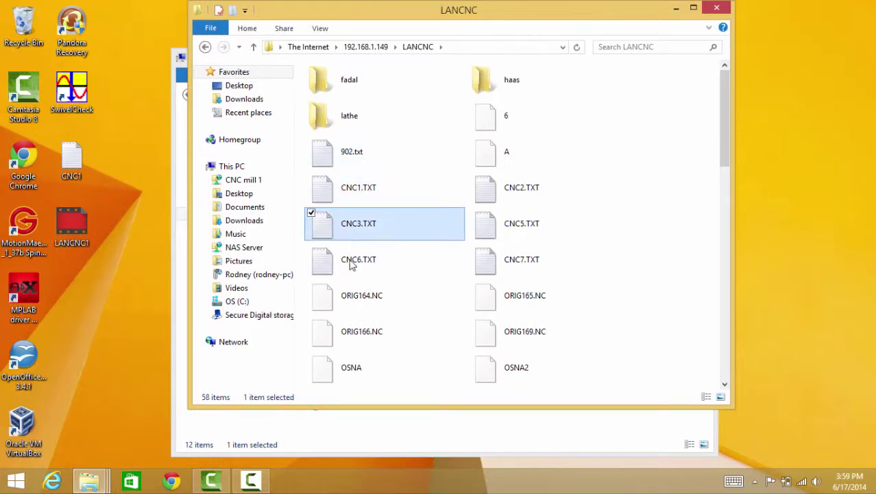
Look over more program files in the LANCNC folder, including CNC6.TXT, ORIG164.NC, ORIG166.NC, OSNA and 902.txt
{"action": "left_click", "coordinate": [352, 264]}
{"action": "left_click", "coordinate": [356, 302]}
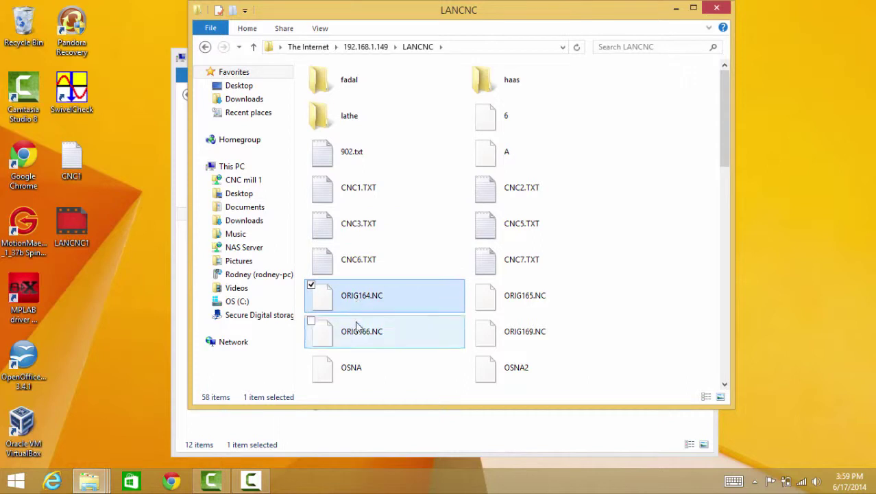
{"action": "left_click", "coordinate": [356, 328]}
{"action": "left_click", "coordinate": [345, 365]}
{"action": "left_click", "coordinate": [348, 156]}
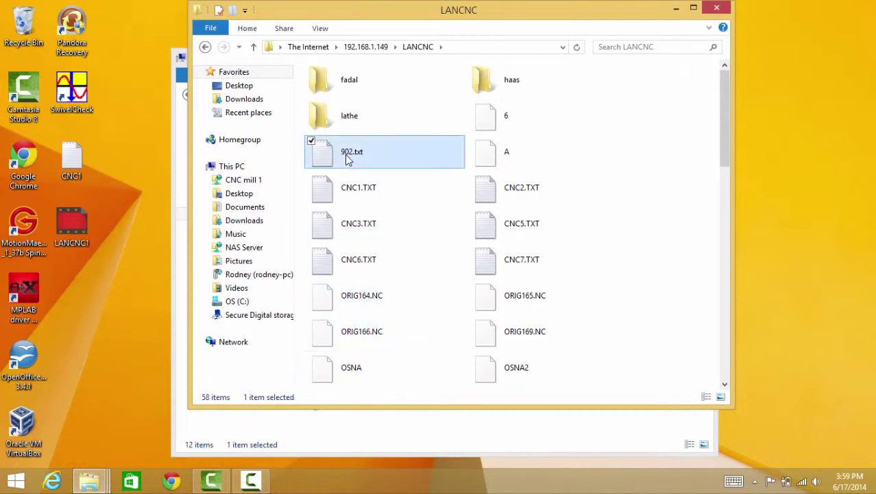
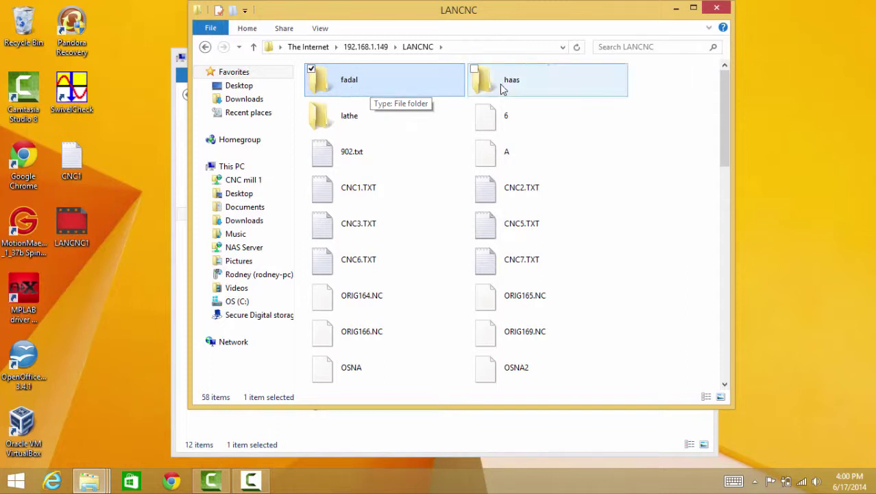
Open the haas subfolder to view its contents and return to the LANCNC folder
{"action": "left_click", "coordinate": [471, 83]}
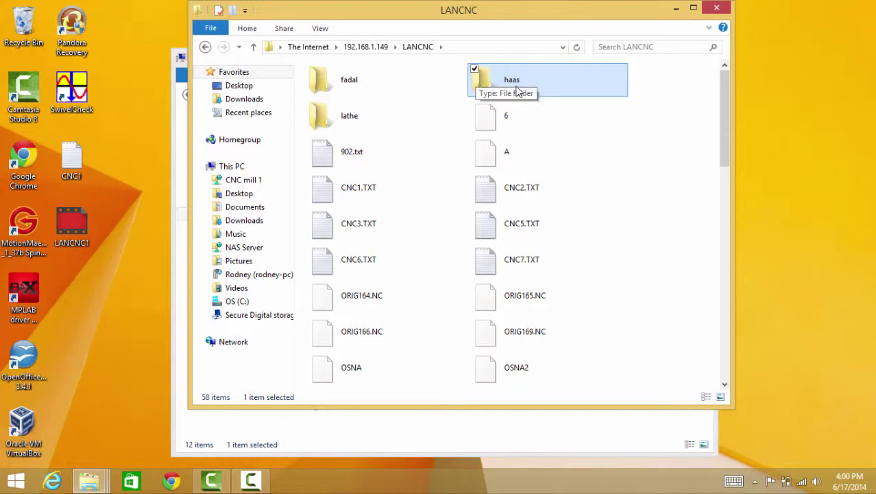
{"action": "double_click", "coordinate": [489, 81]}
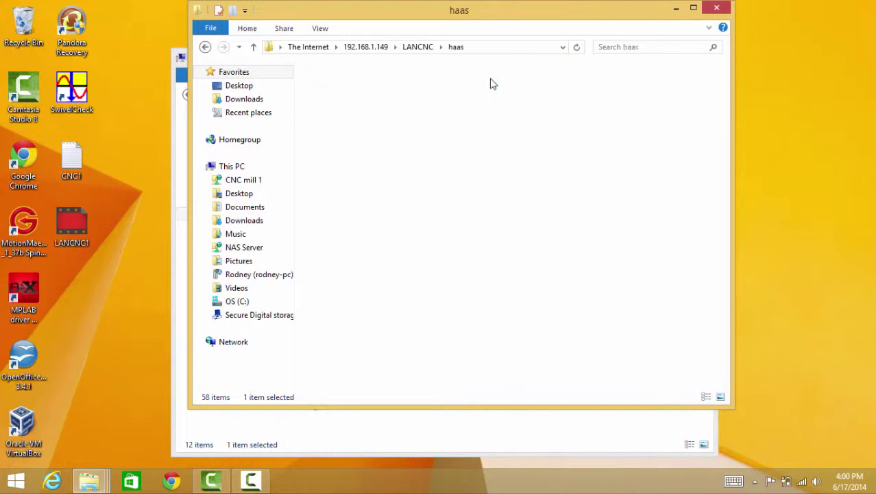
{"action": "left_click", "coordinate": [205, 48]}
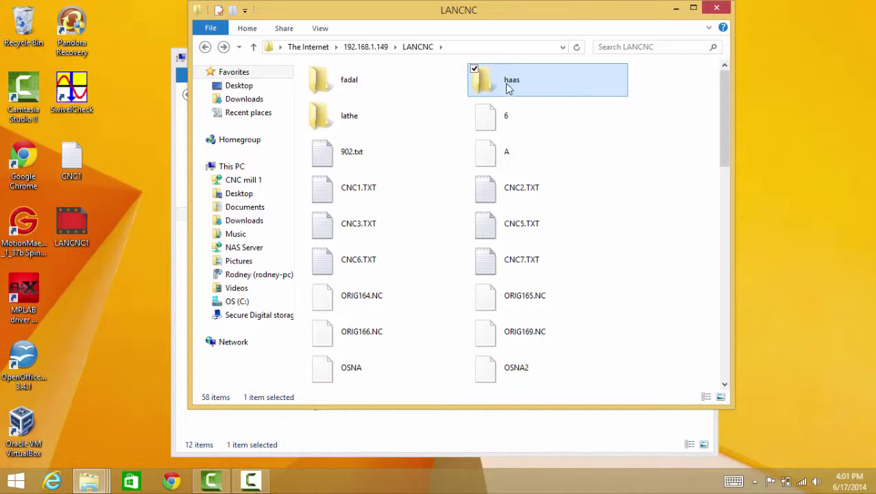
Select the fadal and lathe machine folders together and clear the selection again
{"action": "left_click", "coordinate": [329, 91]}
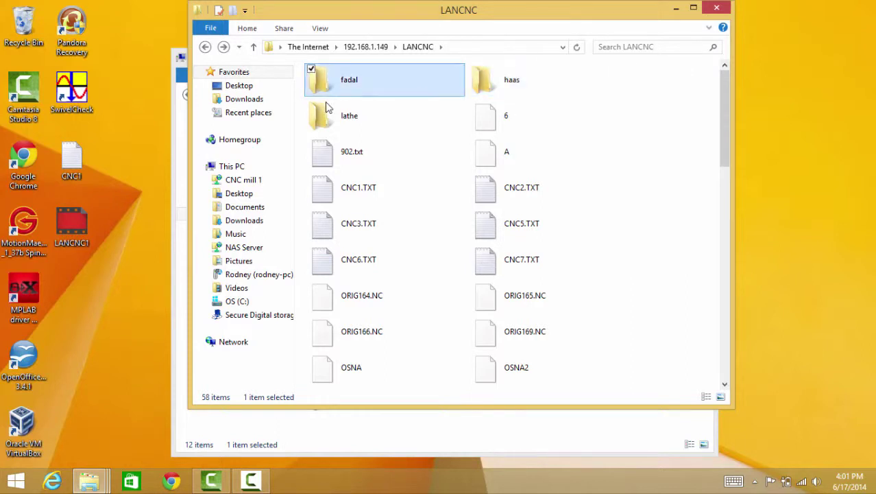
{"action": "left_click", "coordinate": [321, 116]}
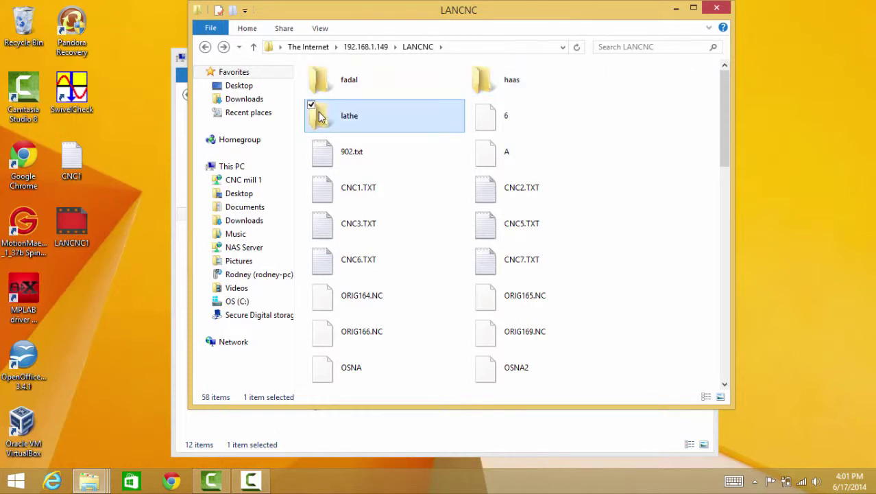
{"action": "left_click", "coordinate": [312, 70]}
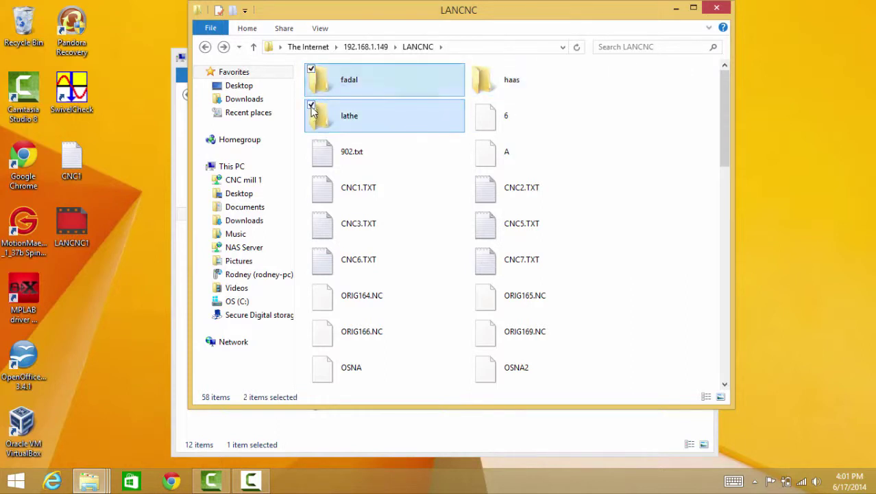
{"action": "left_click", "coordinate": [311, 107]}
{"action": "left_click", "coordinate": [311, 69]}
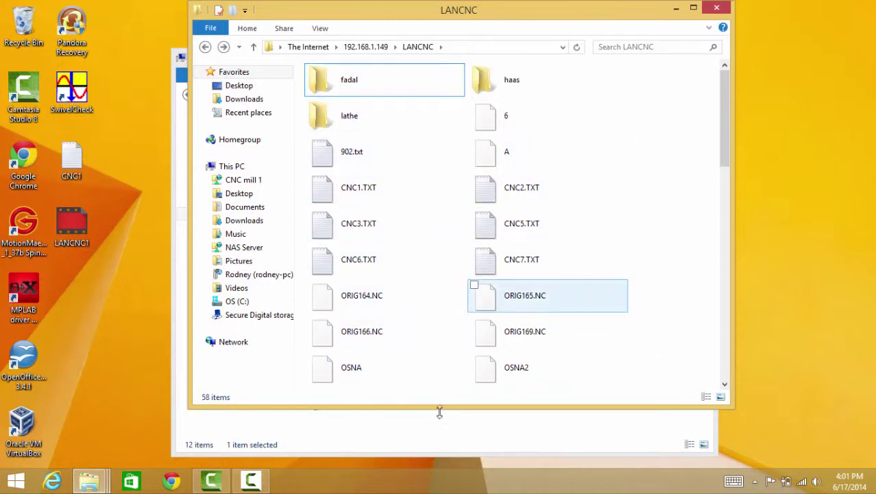
View the CNC mill 1 location, open LANCNC on NAS Server, and select its haas folder
{"action": "left_click", "coordinate": [242, 181]}
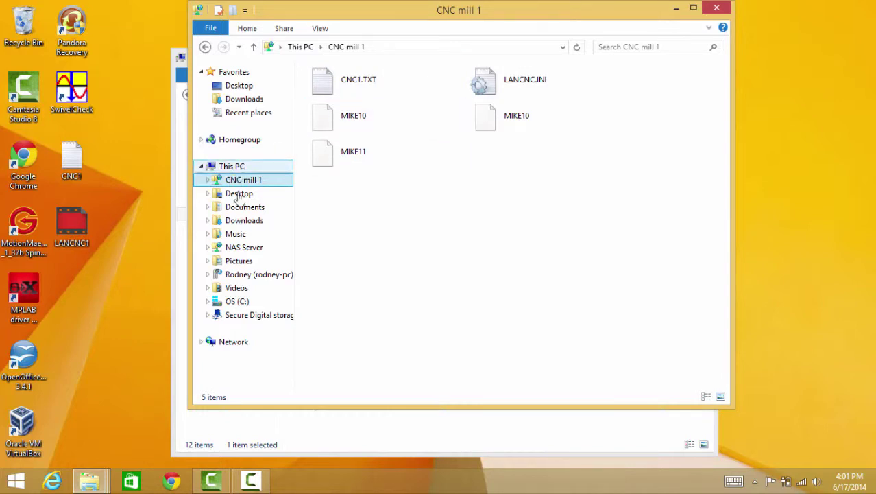
{"action": "left_click", "coordinate": [242, 248]}
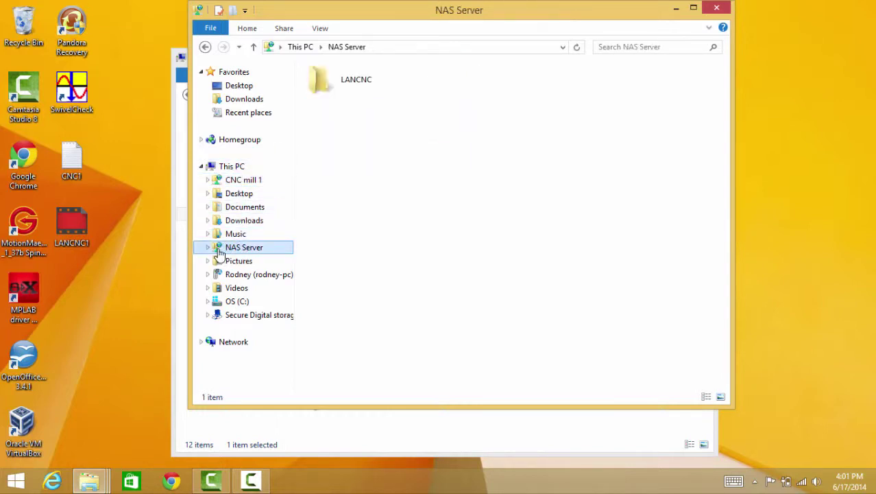
{"action": "left_click", "coordinate": [336, 86]}
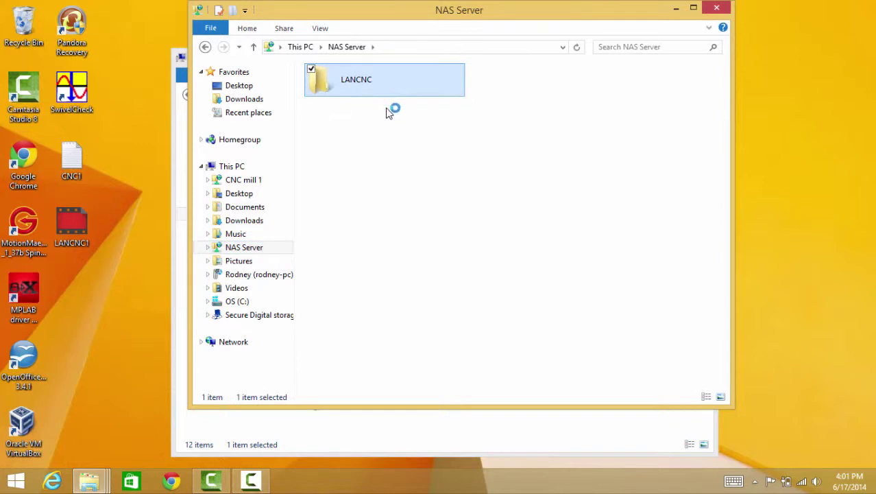
{"action": "double_click", "coordinate": [319, 85]}
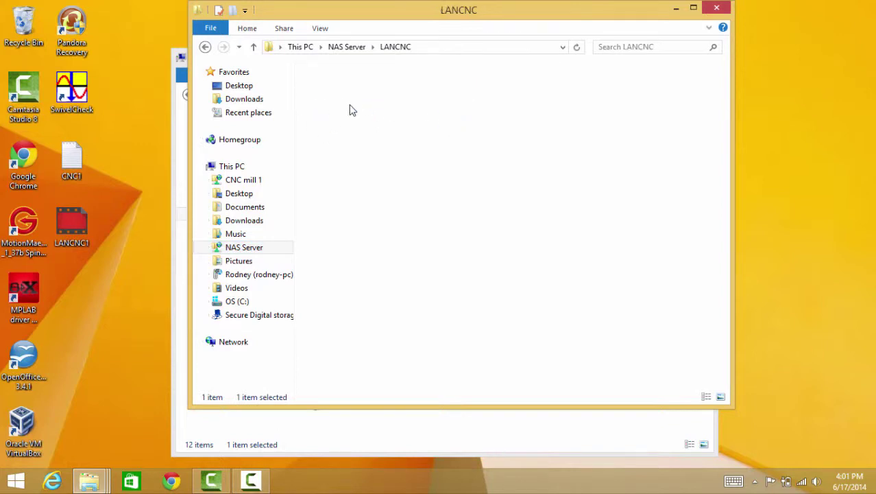
{"action": "left_click", "coordinate": [489, 83]}
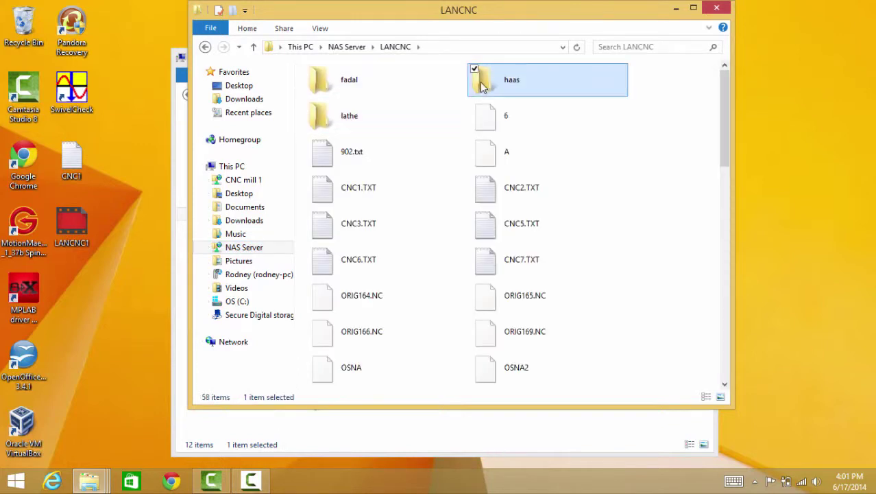
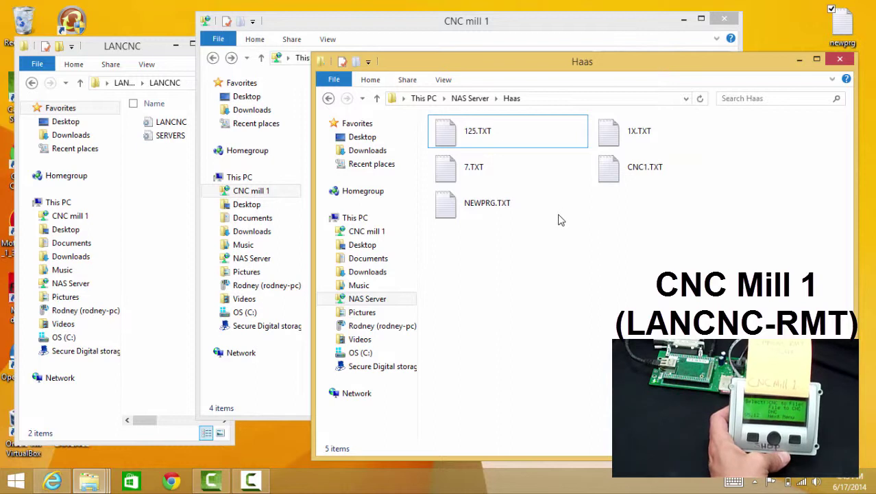
Inspect the file details of CNC1.TXT in the Haas folder on NAS Server and clear the selection
{"action": "left_click", "coordinate": [648, 174]}
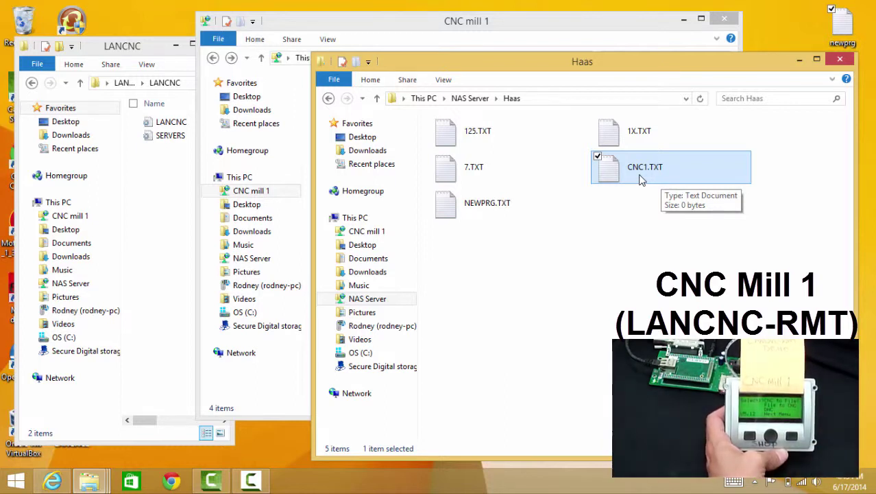
{"action": "left_click", "coordinate": [619, 230]}
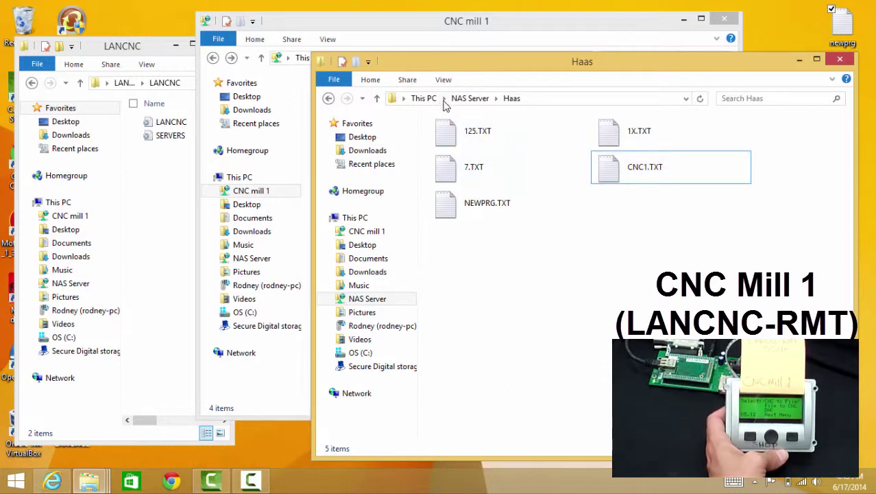
{"action": "left_click", "coordinate": [610, 172]}
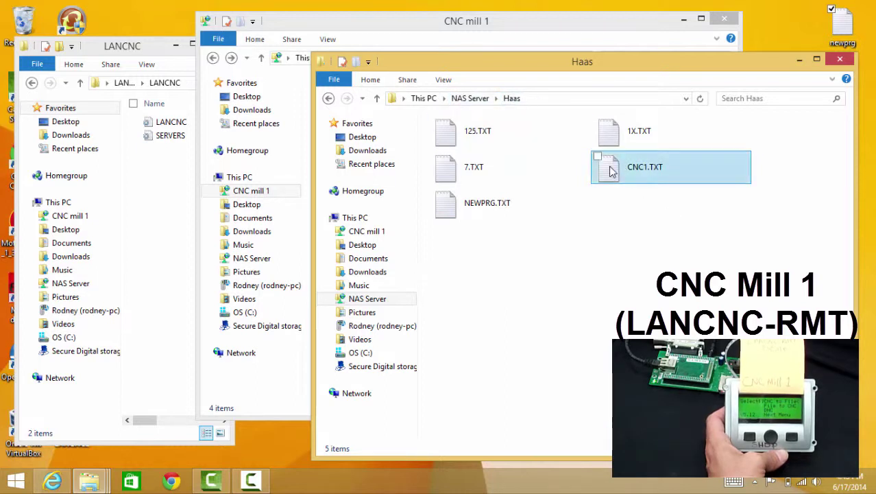
{"action": "left_click", "coordinate": [630, 237]}
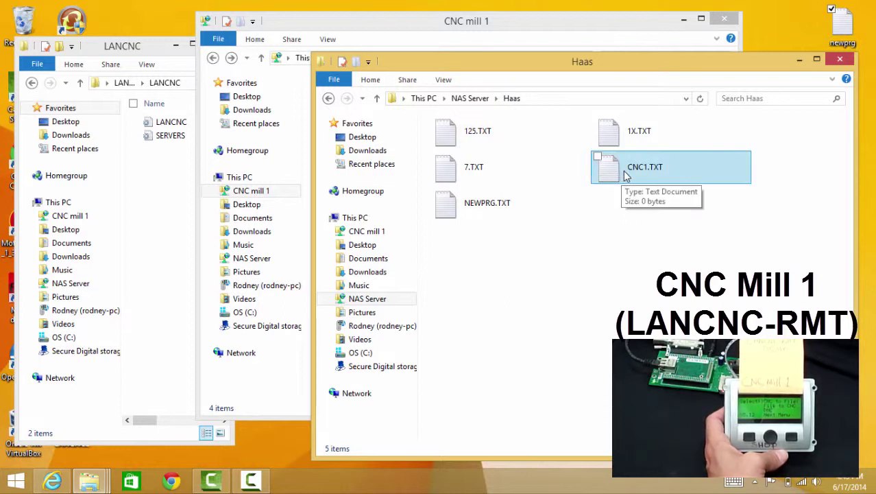
{"action": "left_click", "coordinate": [599, 166]}
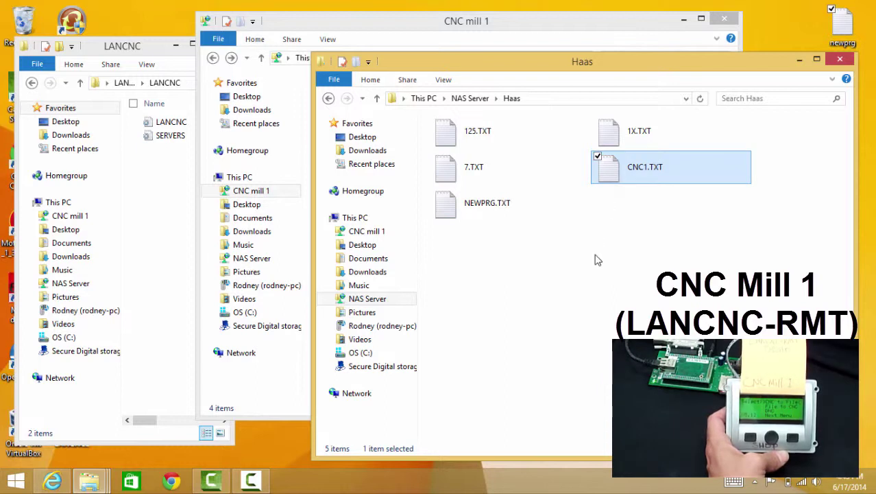
{"action": "left_click", "coordinate": [519, 269]}
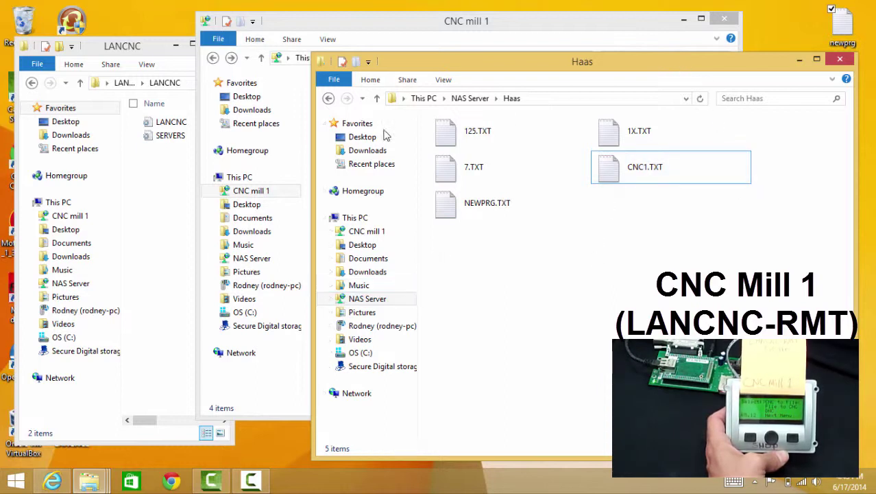
Open the SERVERS configuration file from the LANCNC folder window that also holds the LANCNC file
{"action": "left_click", "coordinate": [135, 50]}
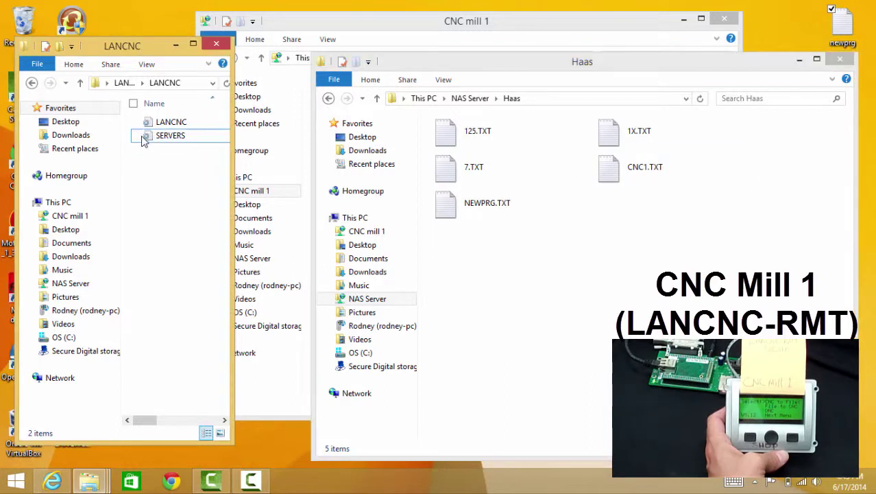
{"action": "left_click", "coordinate": [161, 138]}
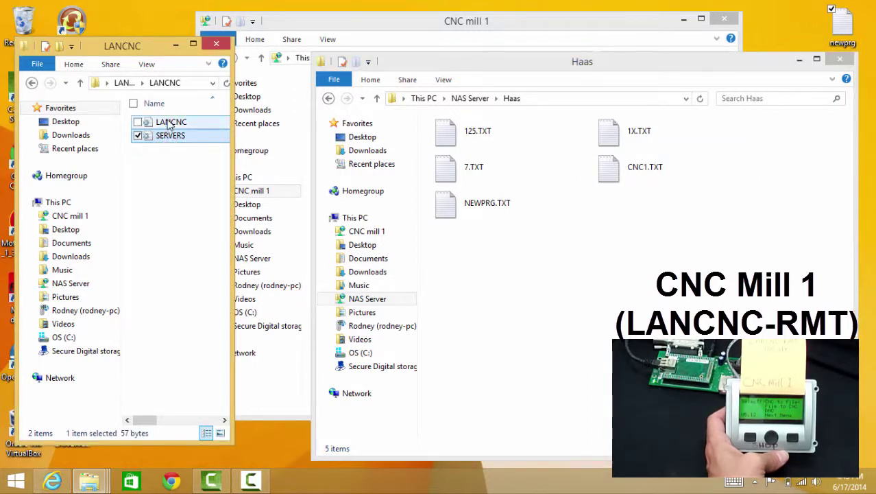
{"action": "left_click", "coordinate": [180, 124]}
{"action": "left_click", "coordinate": [168, 140]}
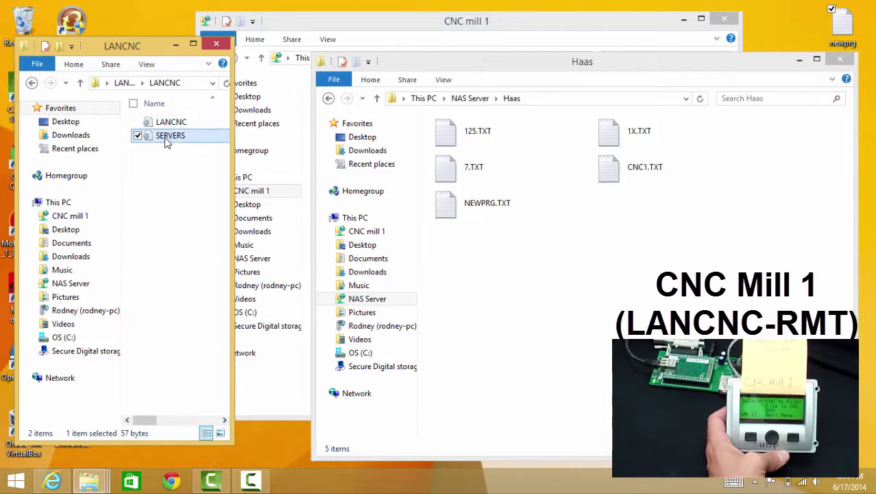
{"action": "double_click", "coordinate": [169, 137]}
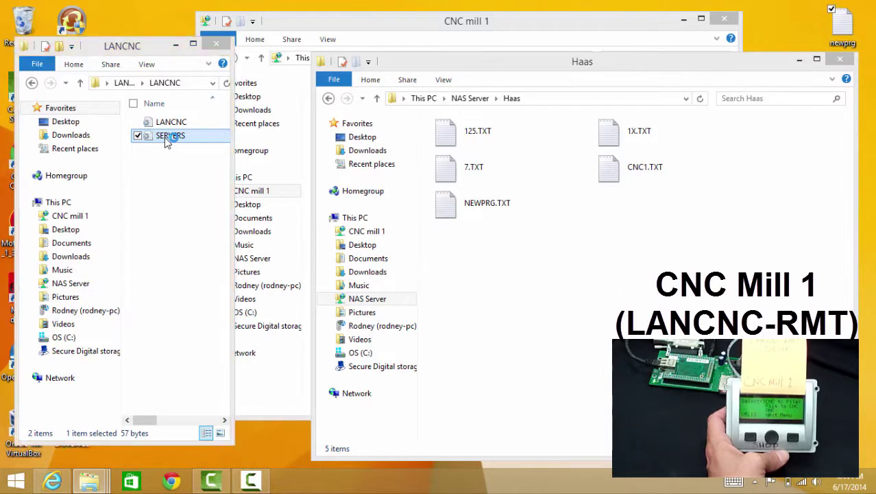
Examine the server entry in SERVERS and highlight its START DIR value /HAAS/
{"action": "left_click_drag", "start_coordinate": [81, 107], "coordinate": [158, 142]}
{"action": "left_click", "coordinate": [164, 145]}
{"action": "left_click", "coordinate": [147, 152]}
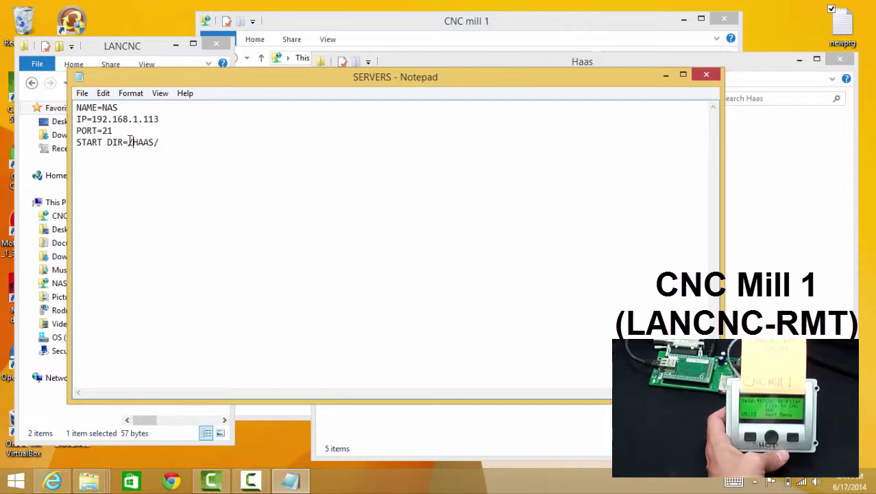
{"action": "left_click_drag", "start_coordinate": [153, 141], "coordinate": [160, 142]}
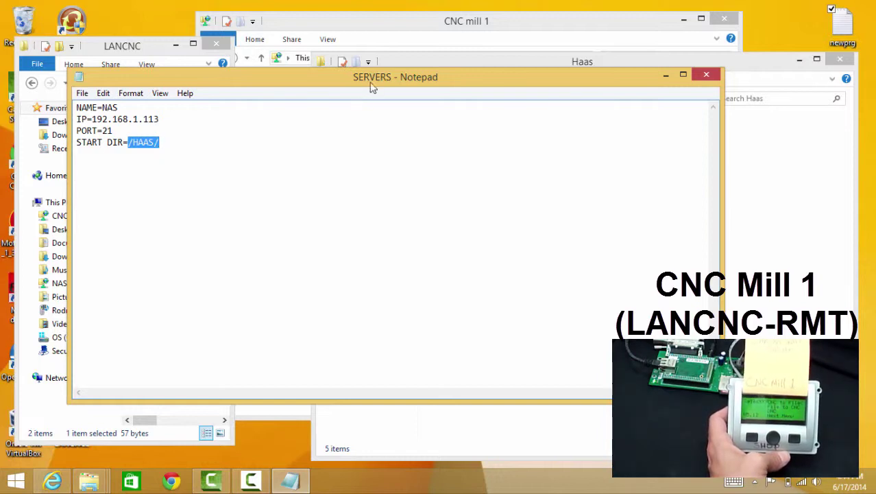
Show the NAS Server root folders in the CNC mill 1 window and highlight the whole server entry in SERVERS
{"action": "left_click", "coordinate": [420, 29]}
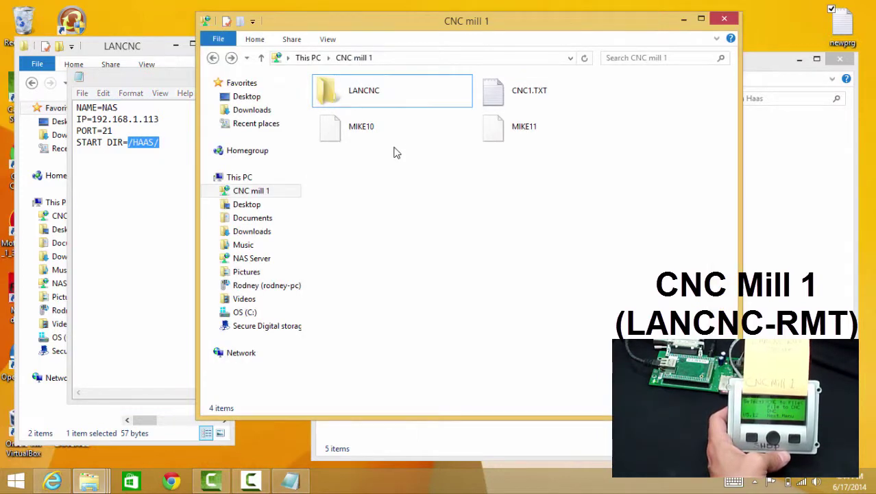
{"action": "left_click", "coordinate": [244, 261]}
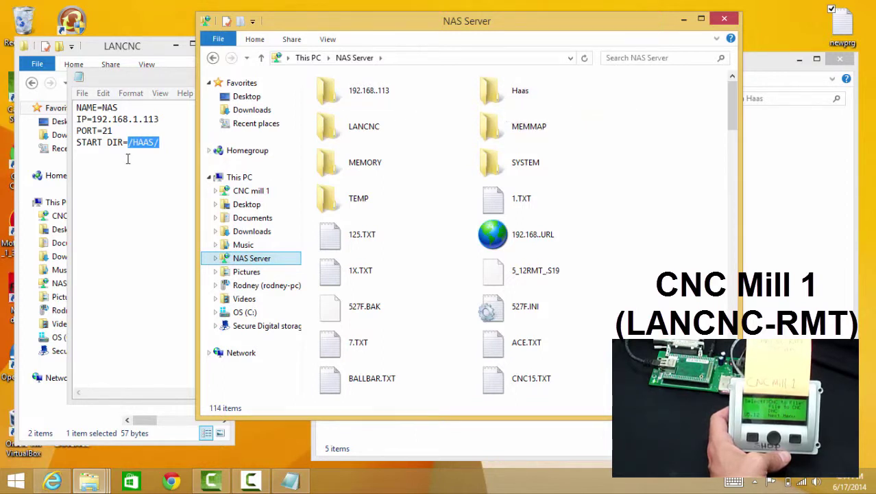
{"action": "left_click", "coordinate": [159, 144]}
{"action": "left_click_drag", "start_coordinate": [108, 142], "coordinate": [70, 108]}
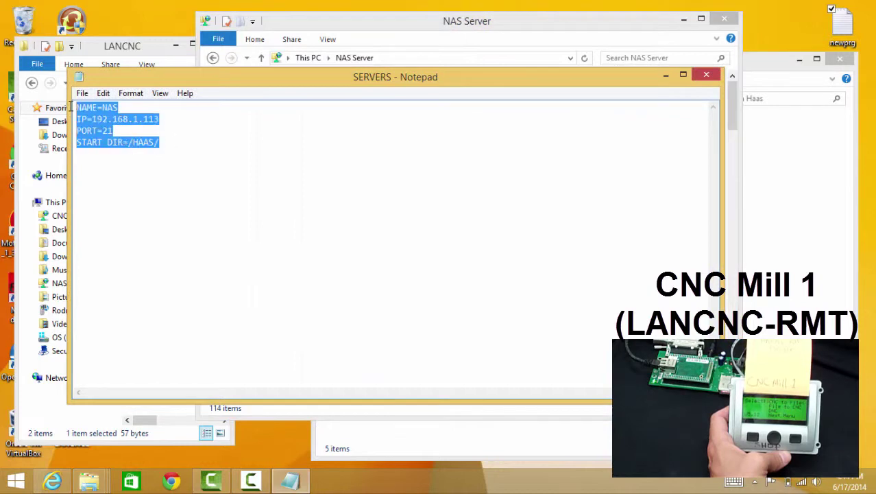
Change START DIR in the SERVERS file to /fadal/, save the file and close it
{"action": "left_click", "coordinate": [89, 179]}
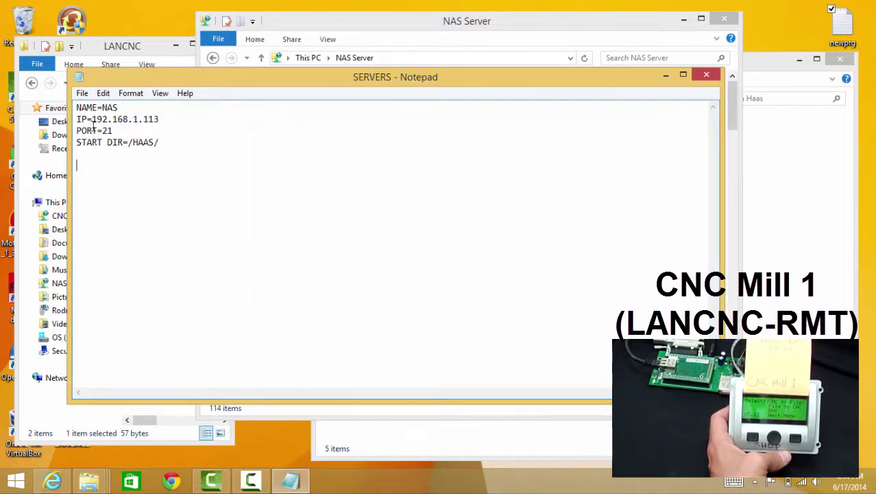
{"action": "left_click_drag", "start_coordinate": [147, 145], "coordinate": [126, 145]}
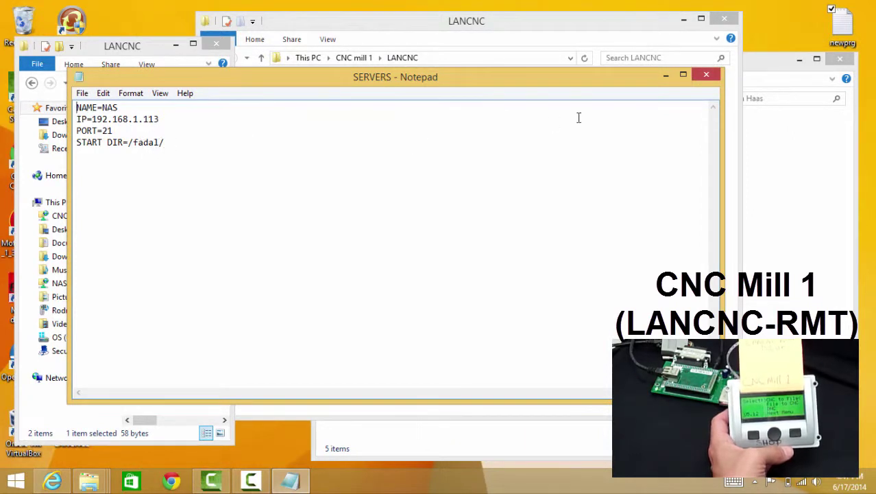
{"action": "left_click", "coordinate": [706, 74]}
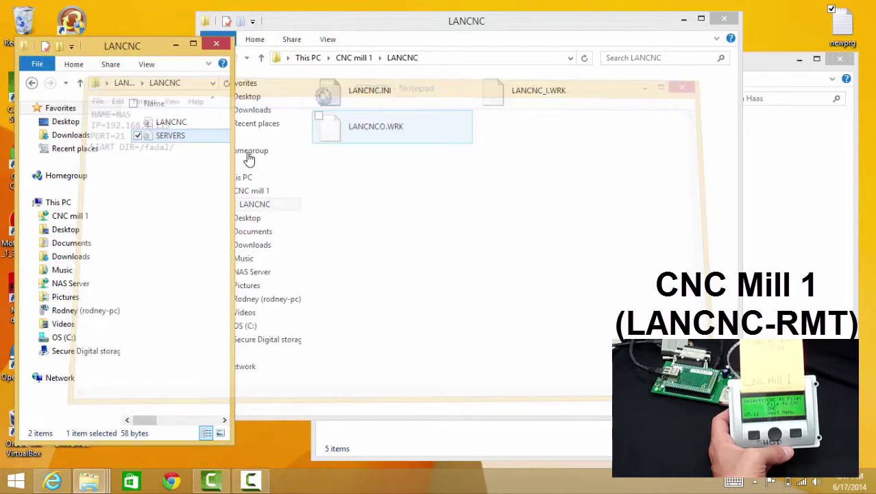
Copy the edited SERVERS file into the LANCNC folder on CNC mill 1
{"action": "left_click", "coordinate": [175, 136]}
{"action": "left_click", "coordinate": [157, 167]}
{"action": "left_click_drag", "start_coordinate": [149, 137], "coordinate": [631, 168]}
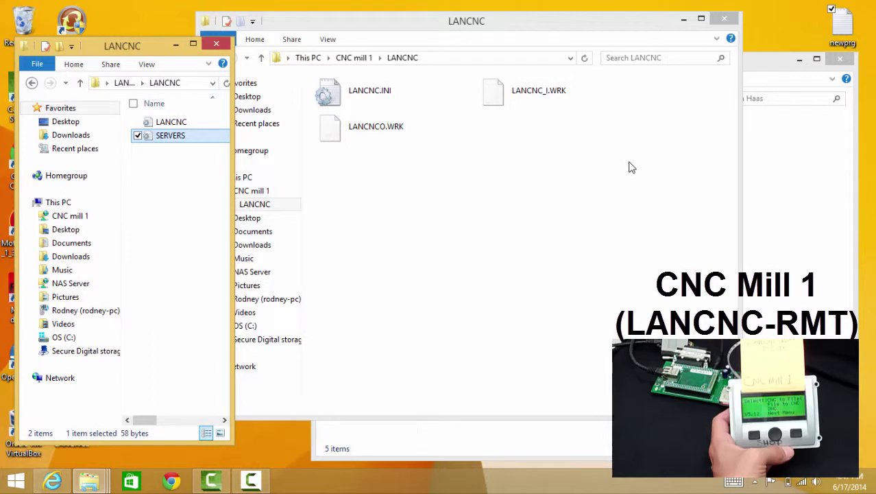
Check the LANCNC folder on CNC mill 1 and go from the Haas folder up to the NAS Server root
{"action": "left_click", "coordinate": [537, 182]}
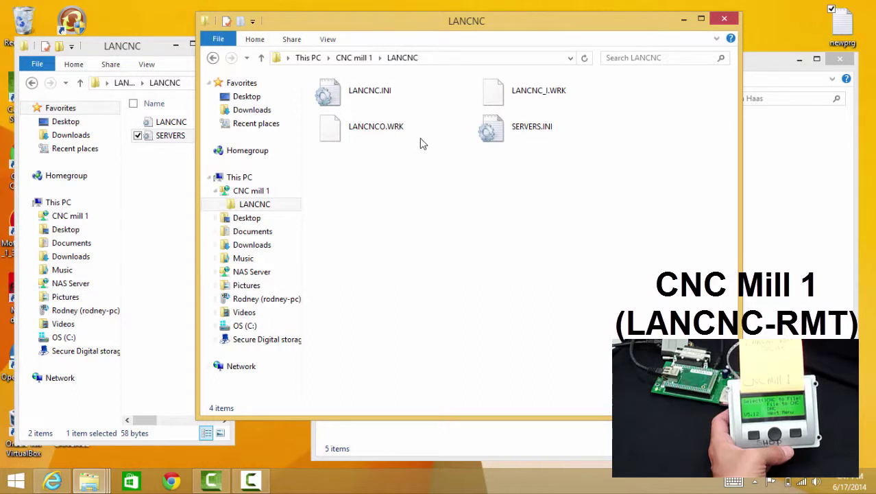
{"action": "left_click", "coordinate": [795, 176]}
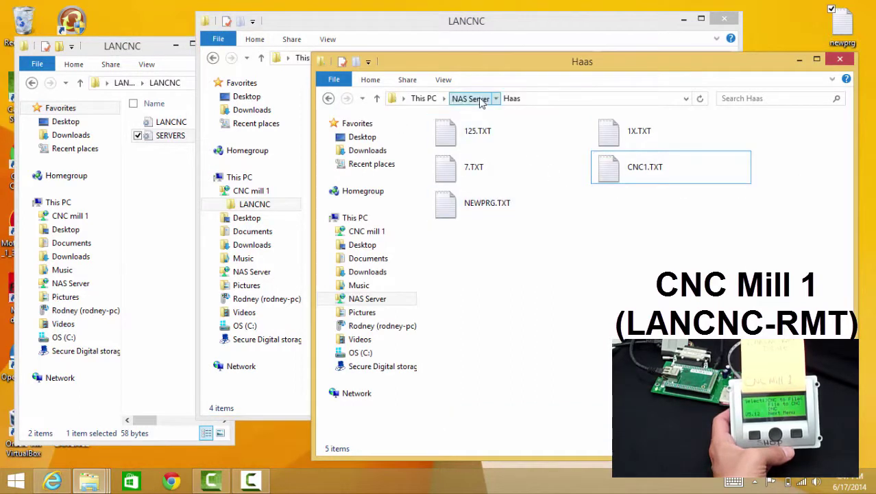
{"action": "left_click", "coordinate": [473, 98]}
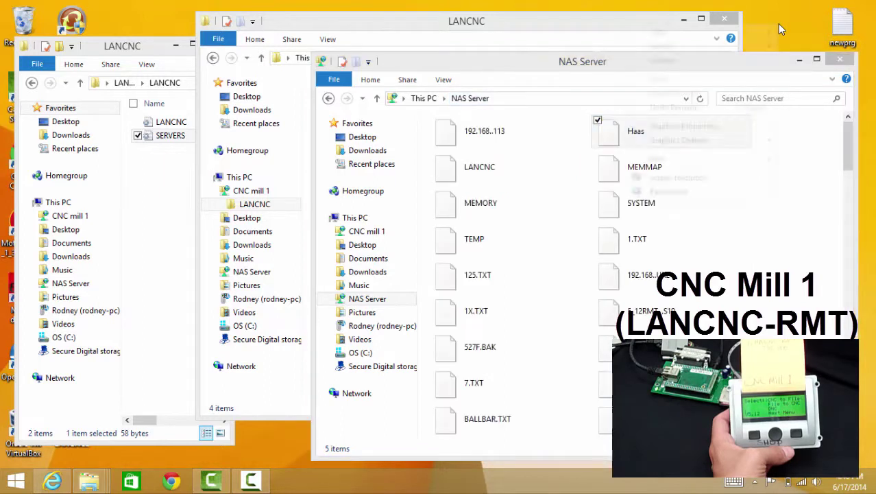
Create a new folder named fadal on the desktop
{"action": "right_click", "coordinate": [778, 23]}
{"action": "mouse_move", "coordinate": [657, 160]}
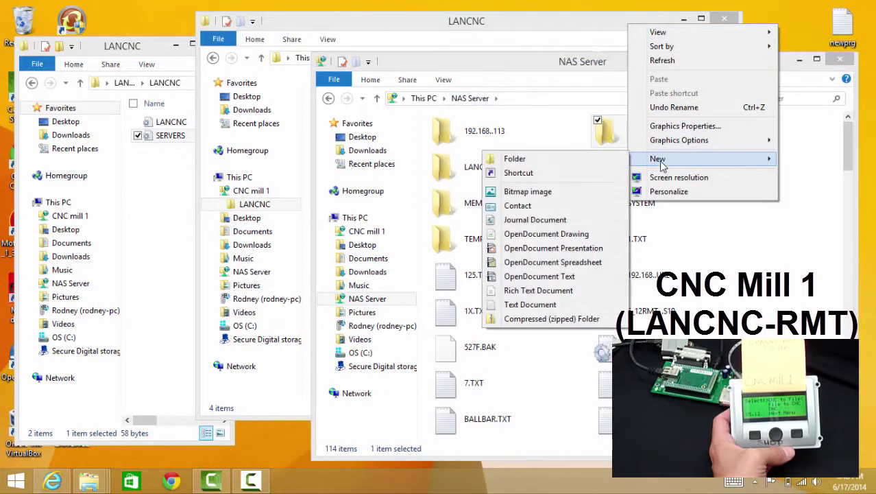
{"action": "left_click", "coordinate": [566, 166]}
{"action": "type", "text": "fada"}
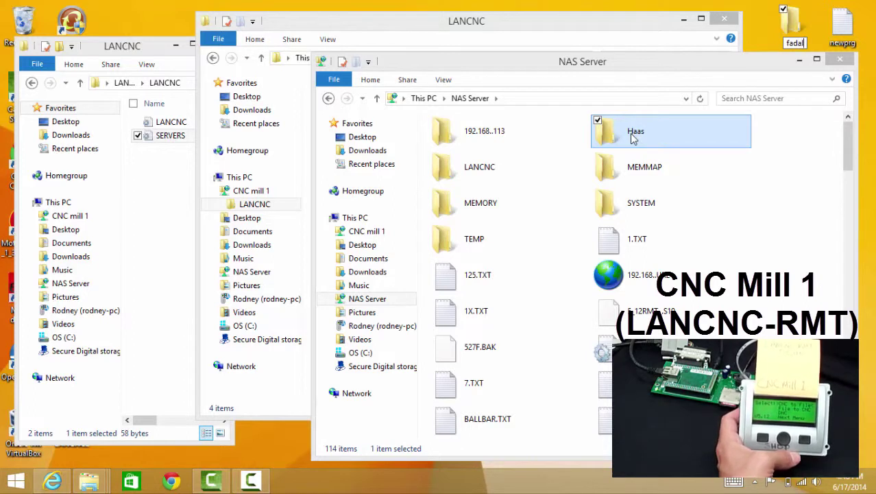
{"action": "type", "text": "l"}
{"action": "key", "text": "Return"}
Copy the fadal folder from the desktop into the NAS Server root and locate it in the file listing
{"action": "left_click_drag", "start_coordinate": [795, 26], "coordinate": [757, 246]}
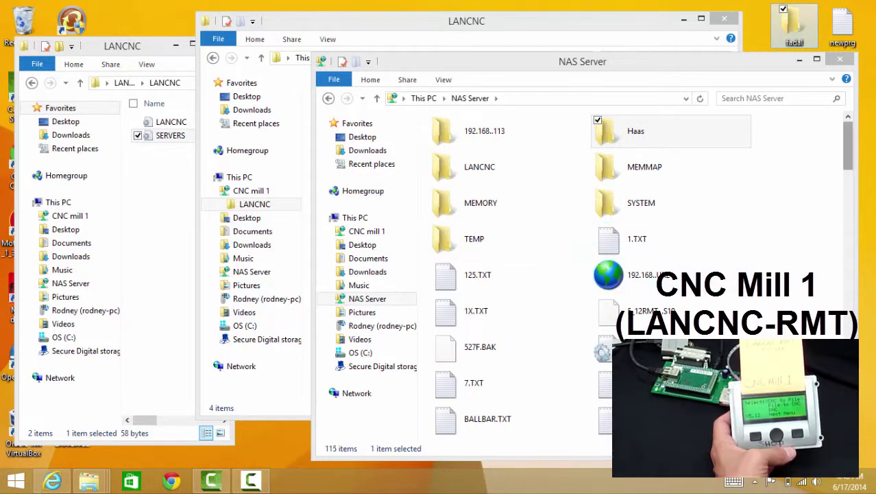
{"action": "left_click", "coordinate": [850, 255]}
{"action": "scroll", "coordinate": [850, 256], "scroll_direction": "down", "scroll_amount": 20}
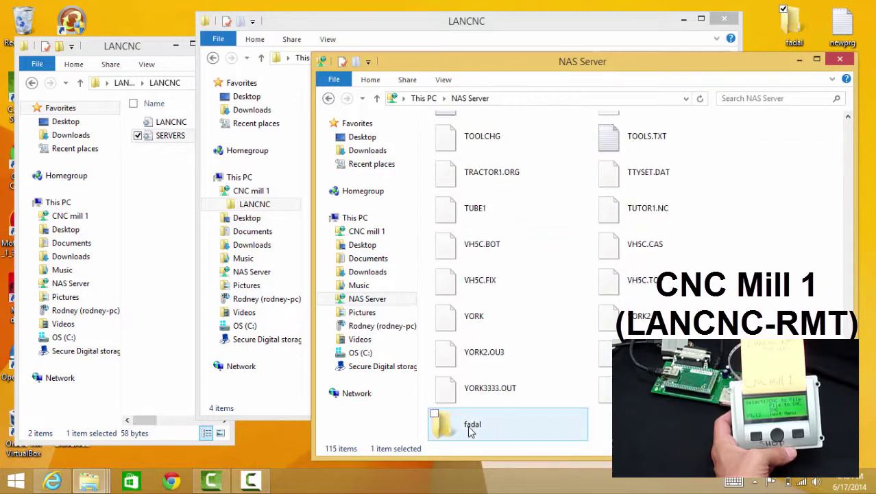
Open the fadal folder on the NAS Server, try to open CNC1.TXT and dismiss the app choice
{"action": "left_click", "coordinate": [436, 20]}
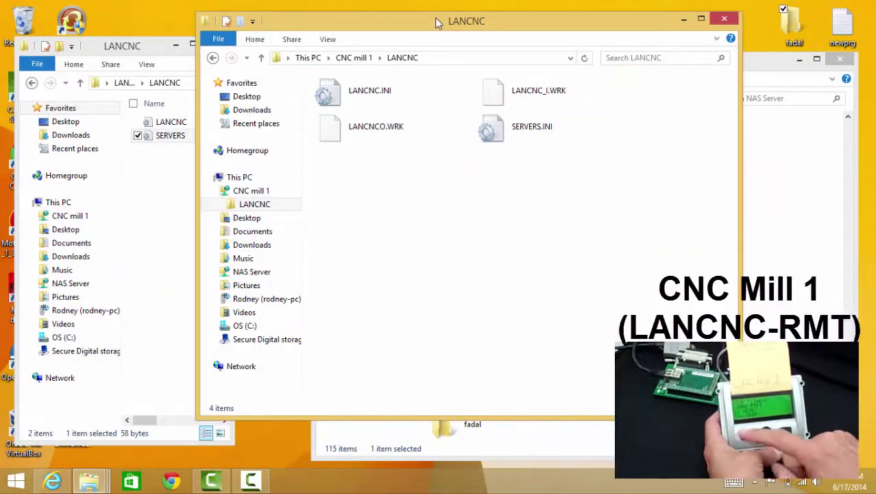
{"action": "left_click", "coordinate": [845, 221]}
{"action": "double_click", "coordinate": [470, 430]}
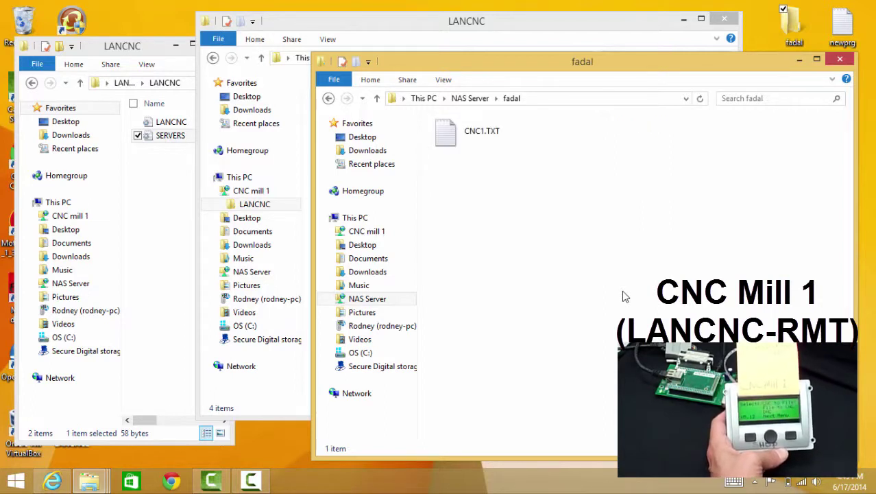
{"action": "double_click", "coordinate": [459, 139]}
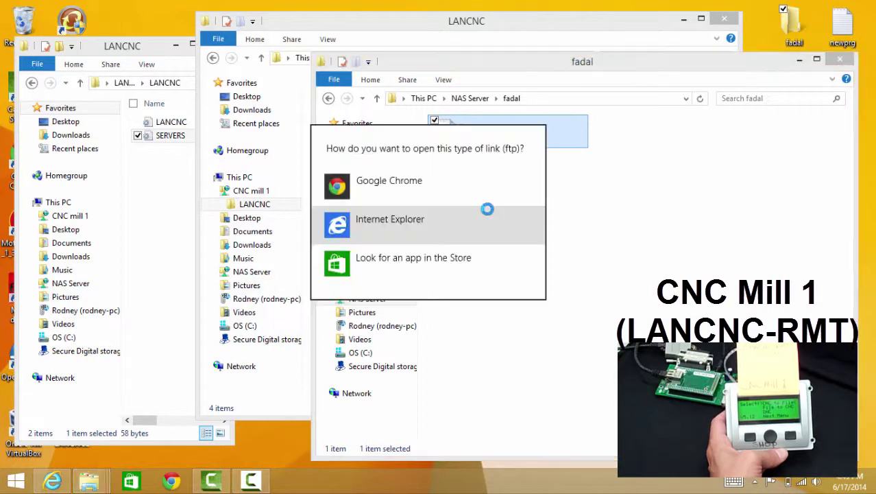
{"action": "left_click", "coordinate": [552, 154]}
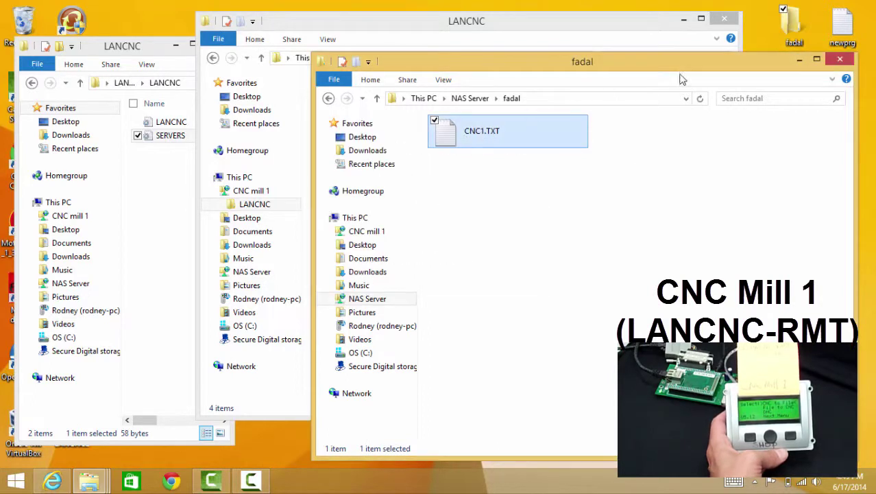
Copy the newprg file from the desktop into the fadal folder on the NAS Server
{"action": "left_click_drag", "start_coordinate": [850, 35], "coordinate": [721, 172]}
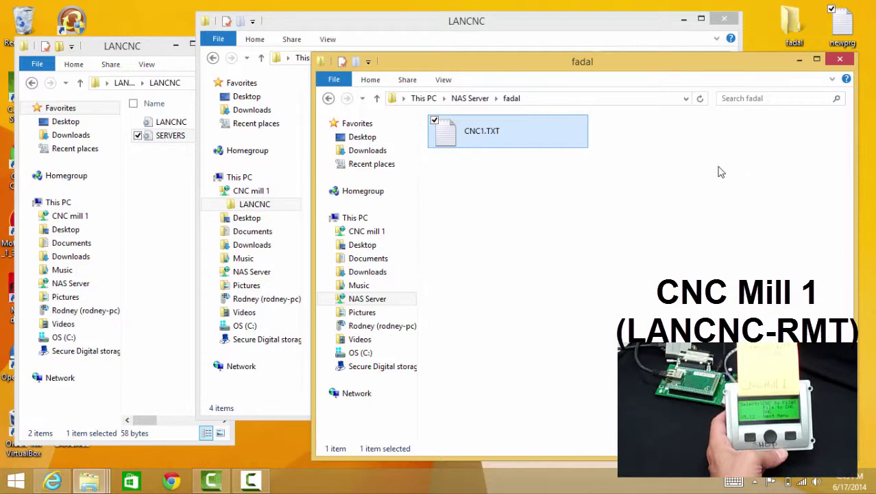